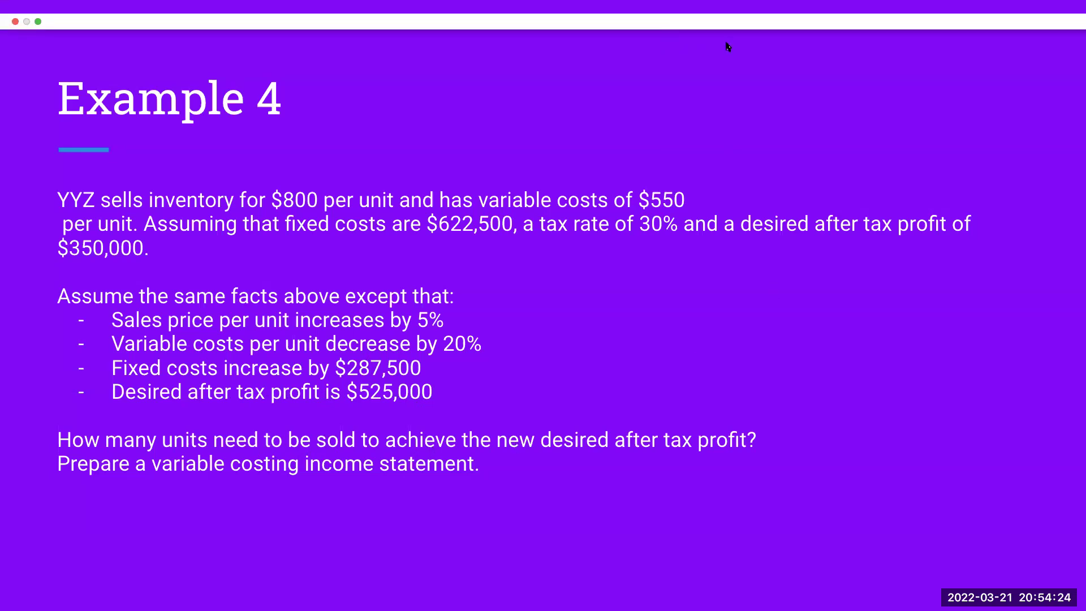
- Switch from the Example 4 slide to the managerial accounting spreadsheet
key("super+Tab")
- Enter the statement labels in B11:B17, from sales through net income after tax
left_click(195, 294)
key("Left")
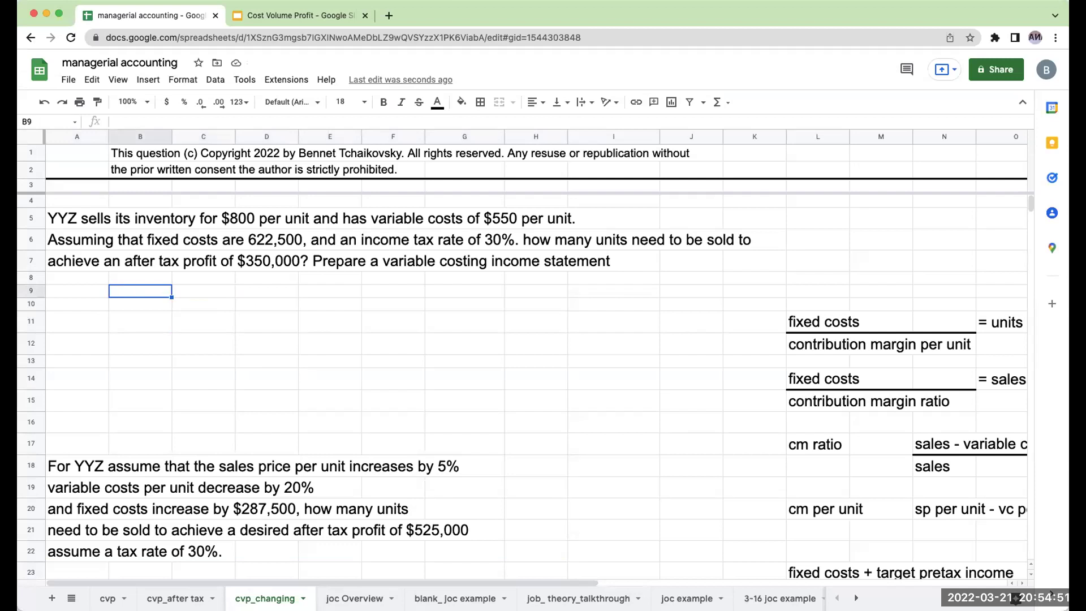
key("Down")
key("Down")
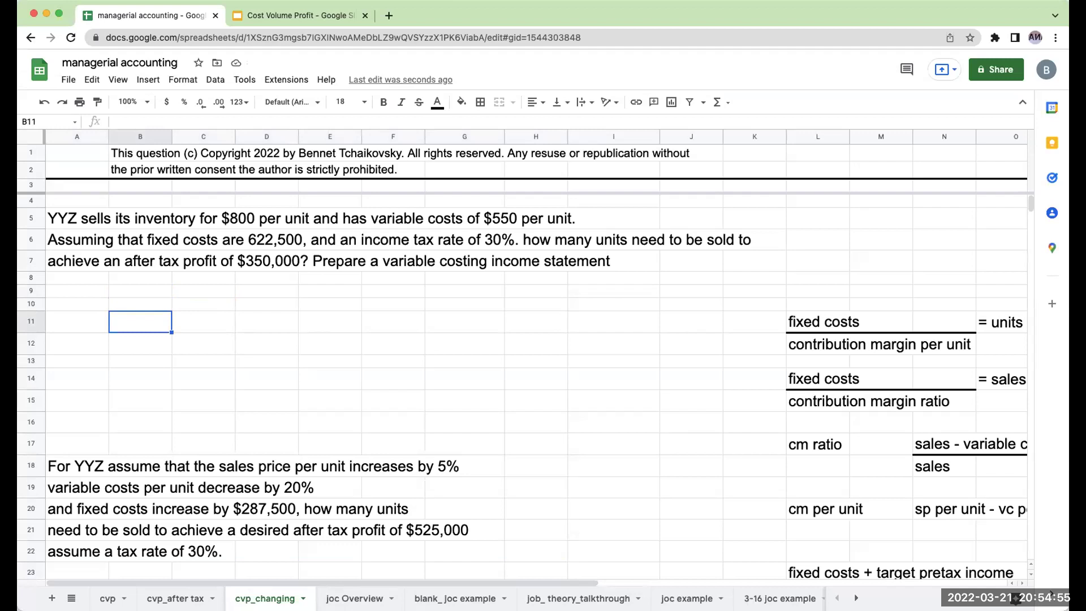
type("sales")
key("Return")
type("less: varib")
key("BackSpace")
type("able costs")
key("Return")
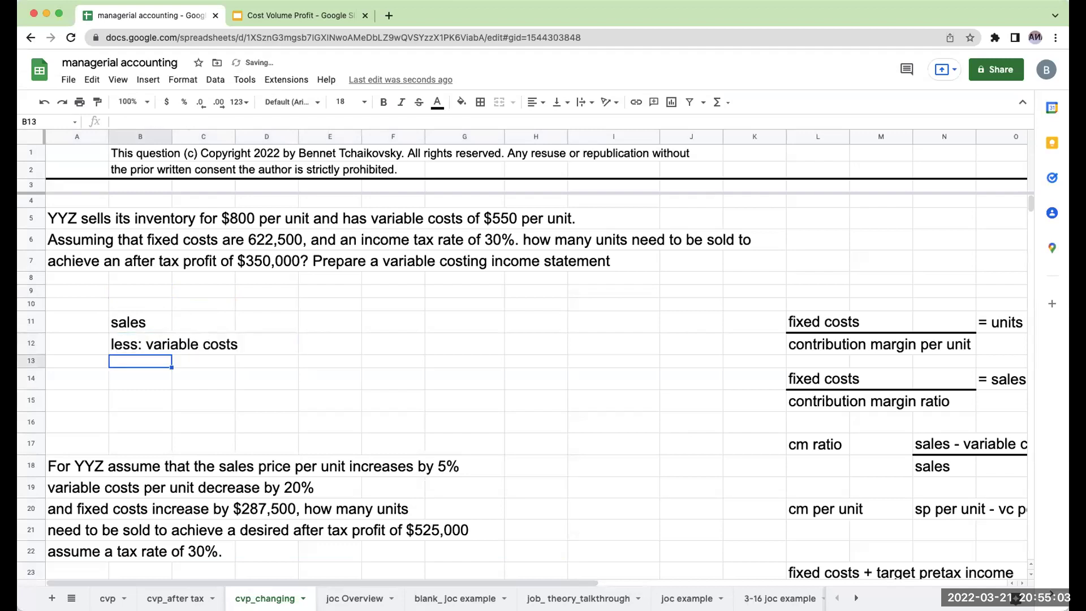
type("contribution margin")
key("Return")
type("'- fixed costs")
key("Return")
type("net income before income taxes")
key("Return")
type(";-'-")
key("BackSpace")
type("- income taxes")
key("Return")
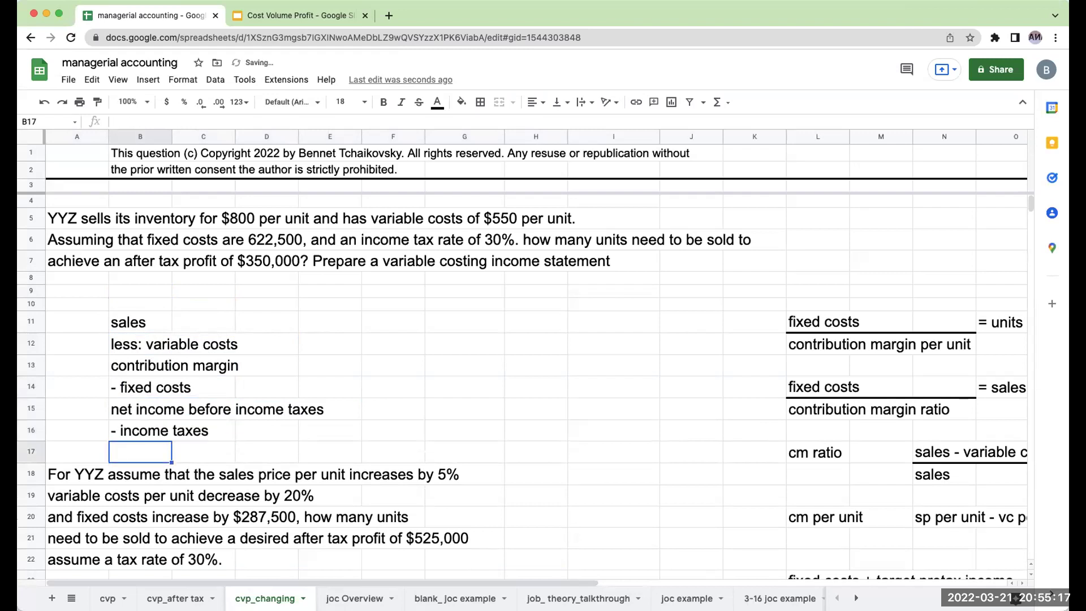
type("net income after tax")
key("Return")
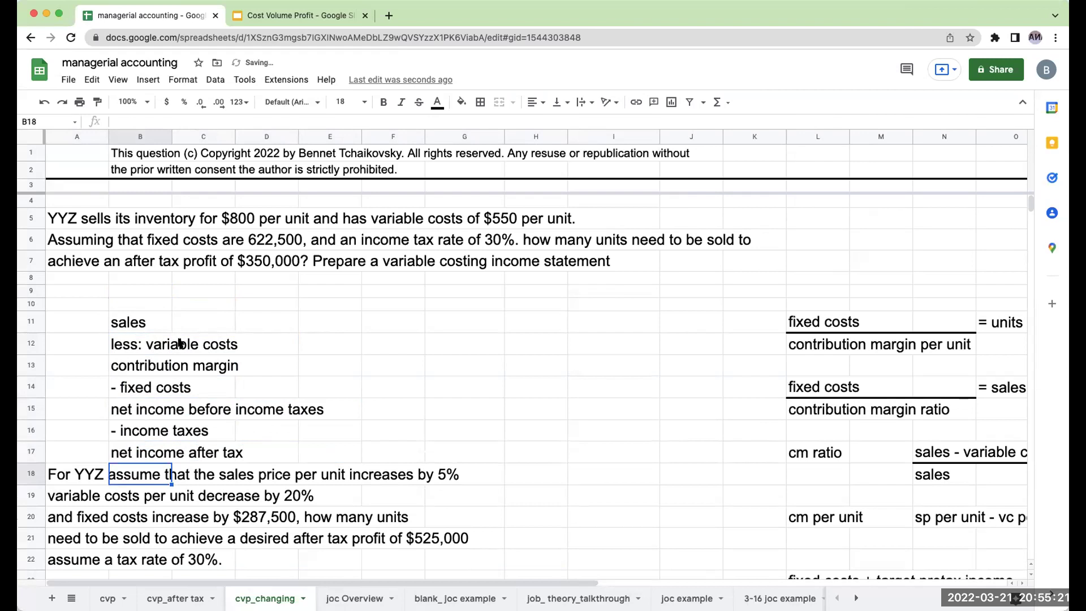
- Move the changed-facts question block A18:G22 down one row to start at A19
left_click_drag(83, 473, 464, 571)
key("ctrl+c")
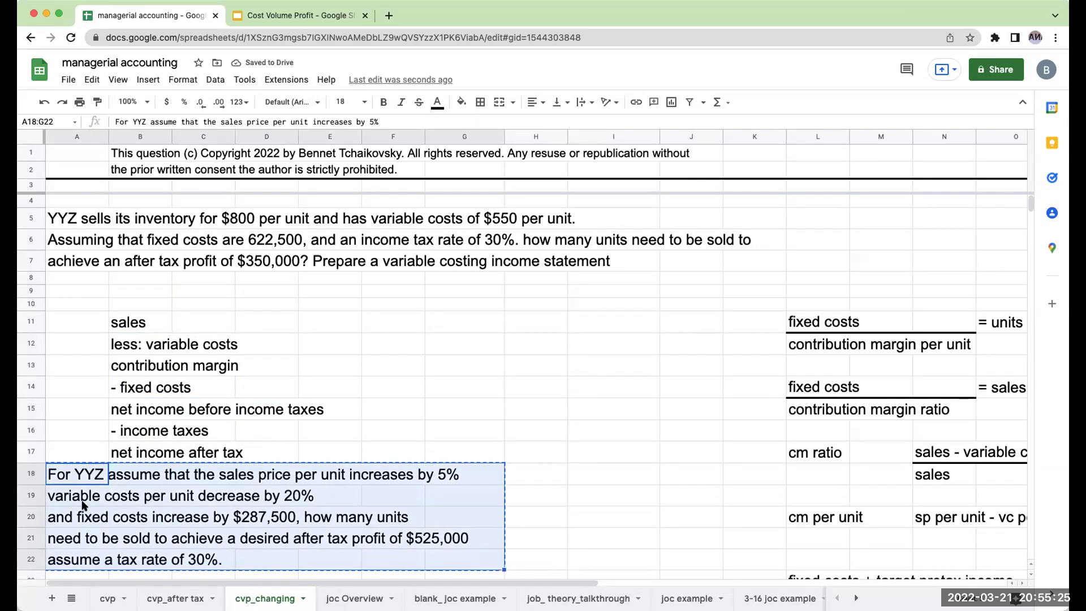
left_click(82, 501)
key("ctrl+v")
- Add Units, Per unit and Total column headings in row 10
left_click(351, 329)
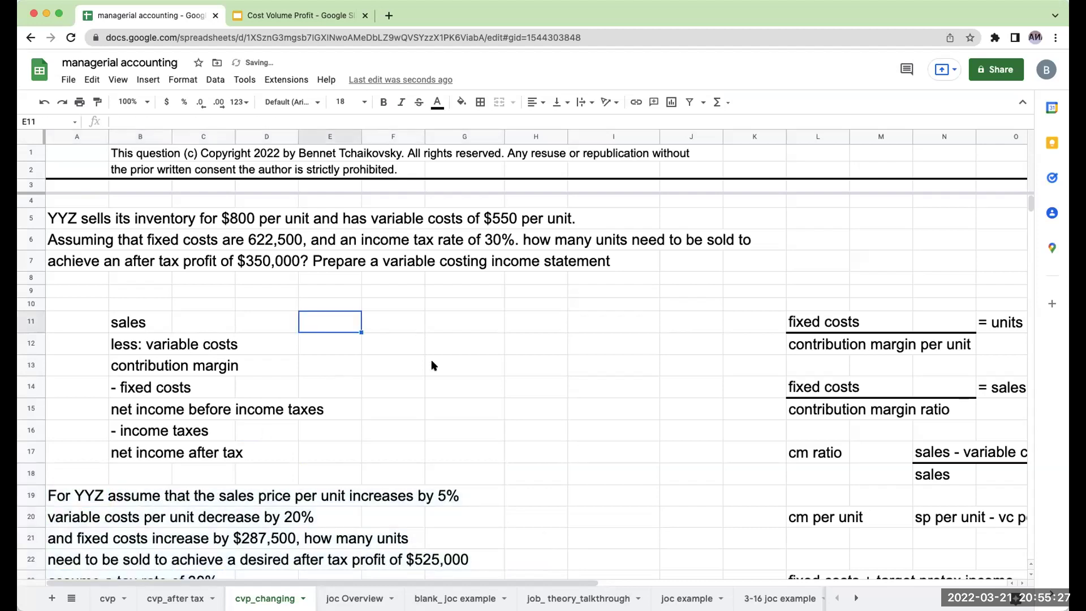
key("Up")
key("Left")
type("un")
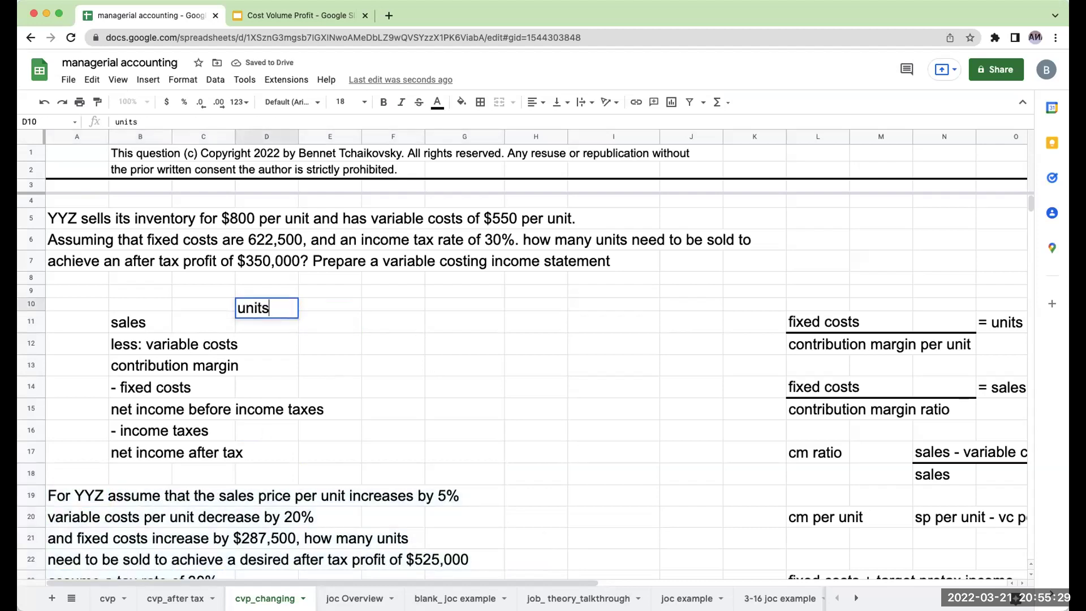
type("its")
key("Tab")
type("per unt")
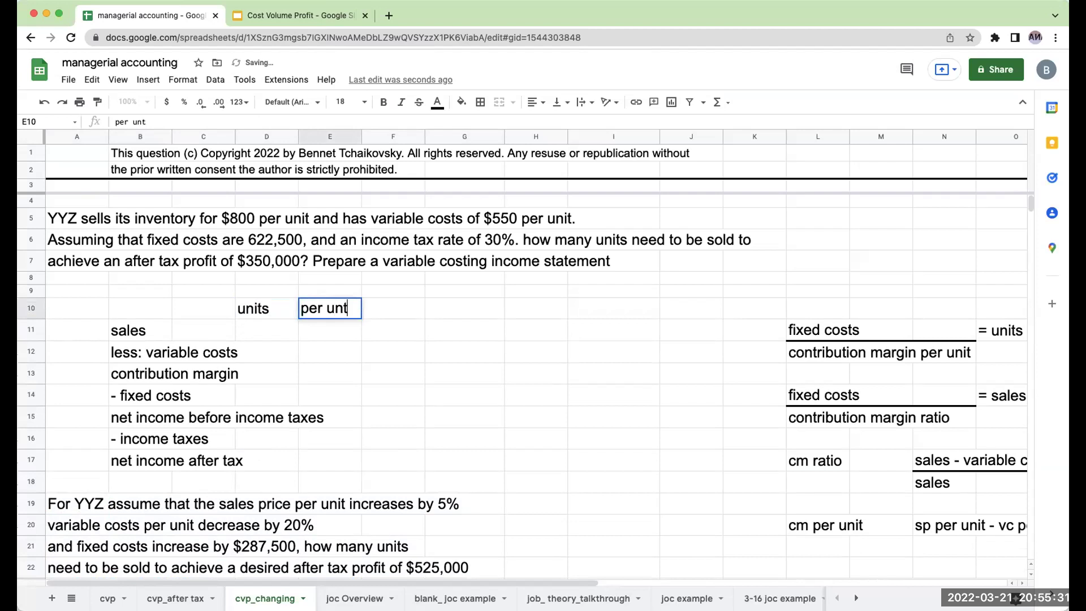
key("BackSpace")
type("it")
key("Tab")
key("Tab")
type("total")
key("Return")
- Enter the 800 price and 550 variable cost, with =E11-E12 giving a 250 margin
key("Right")
type("800")
key("Return")
type("550")
key("Return")
type("=")
key("Up")
key("Up")
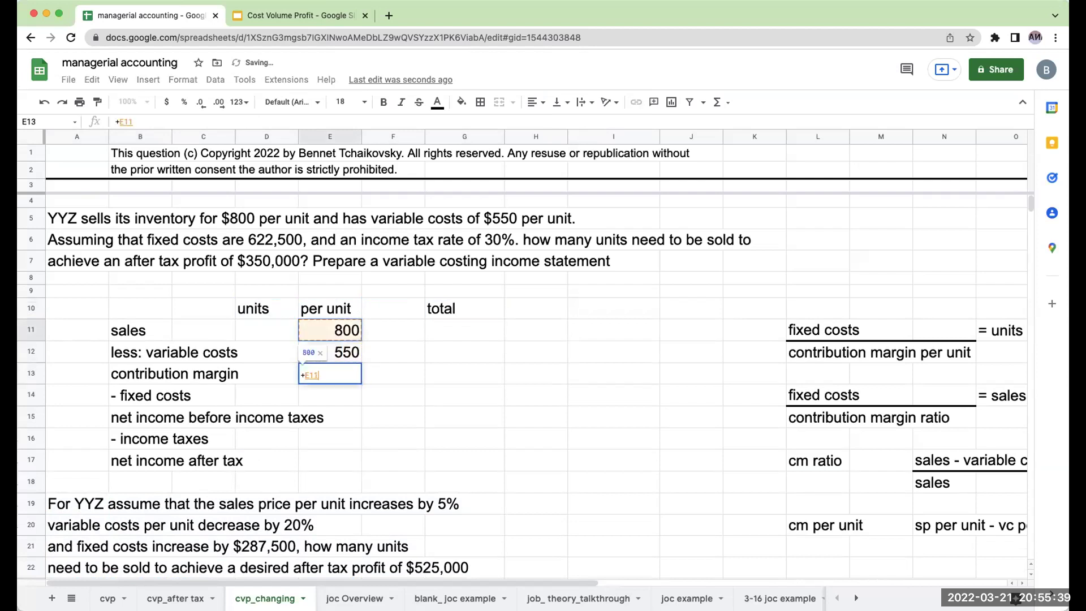
type("-")
key("Up")
key("Return")
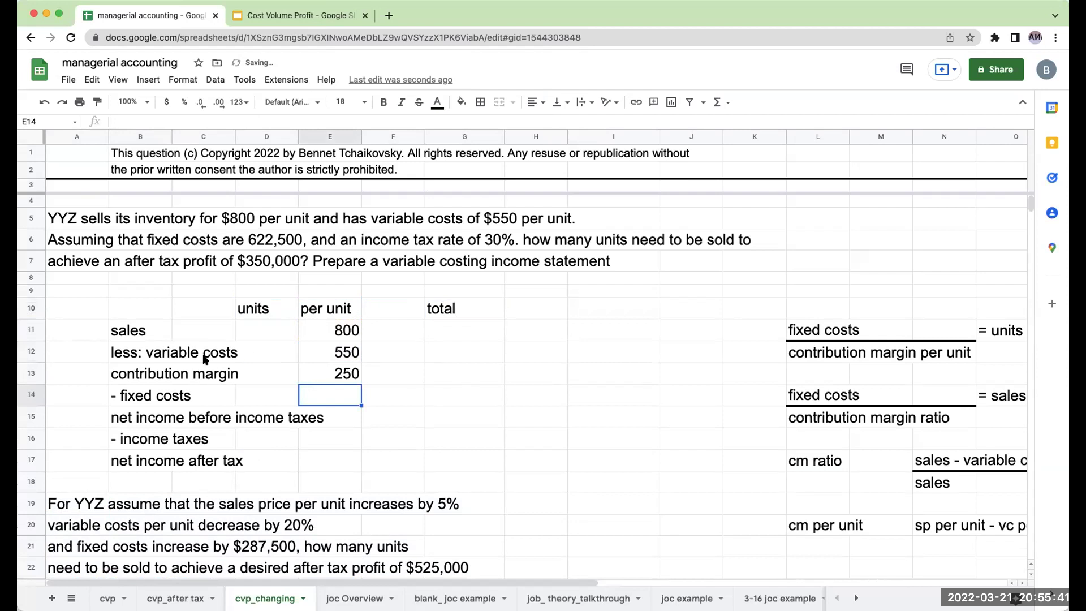
- Rule above contribution margin, then enter 622,500 fixed costs and 350,000 after-tax income
left_click_drag(149, 378, 447, 376)
left_click(480, 103)
left_click(502, 144)
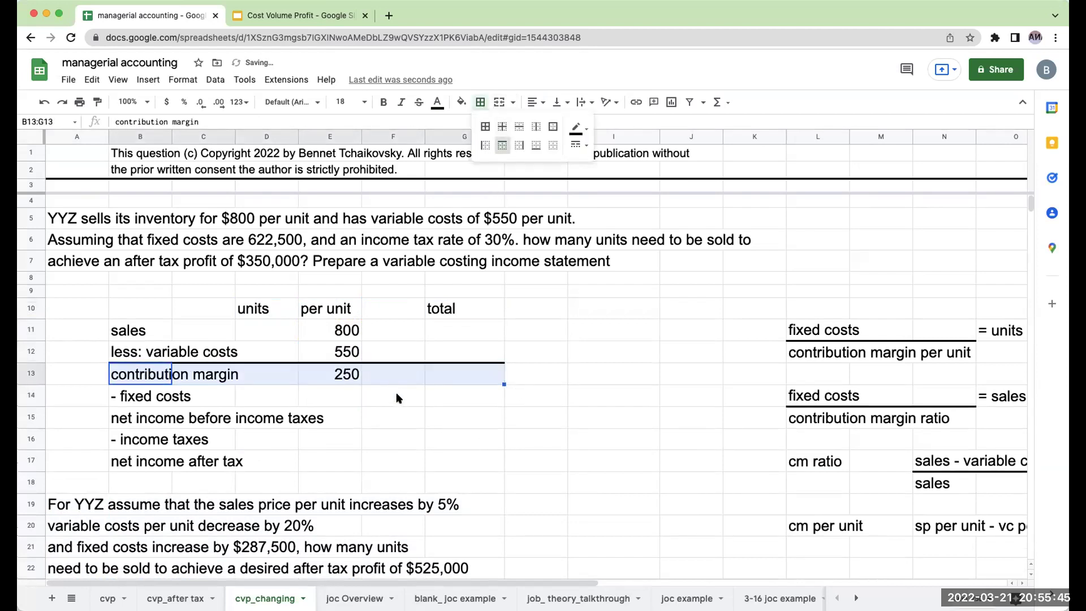
left_click(449, 396)
type("622500")
key("Return")
key("Down")
key("Down")
type("350000")
key("Return")
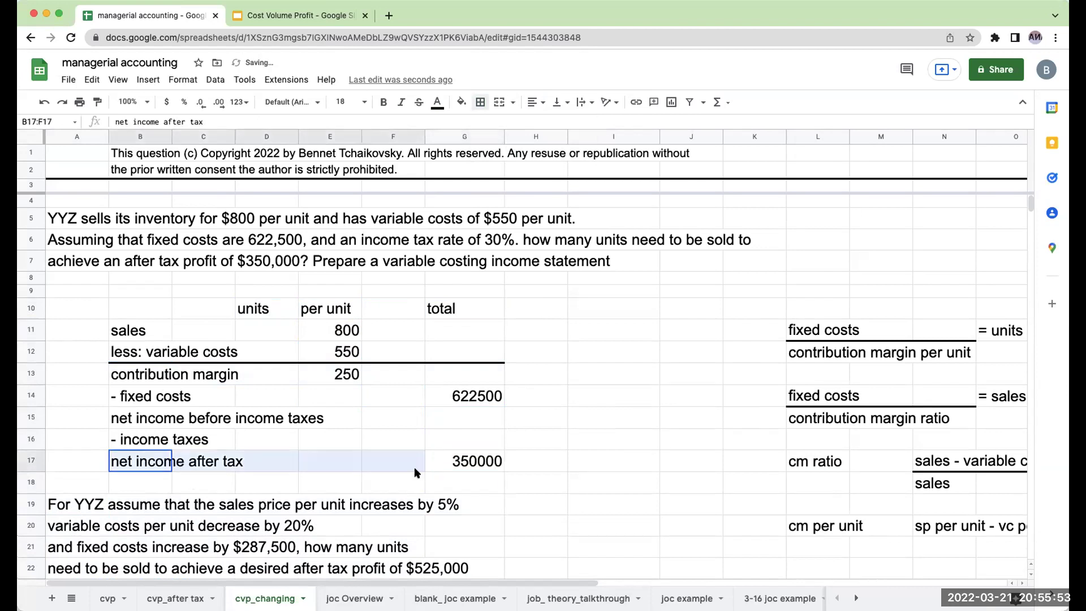
- Add top borders above the net income after tax and pretax income rows
left_click_drag(171, 466, 449, 469)
left_click(481, 102)
left_click(512, 151)
left_click_drag(160, 416, 470, 424)
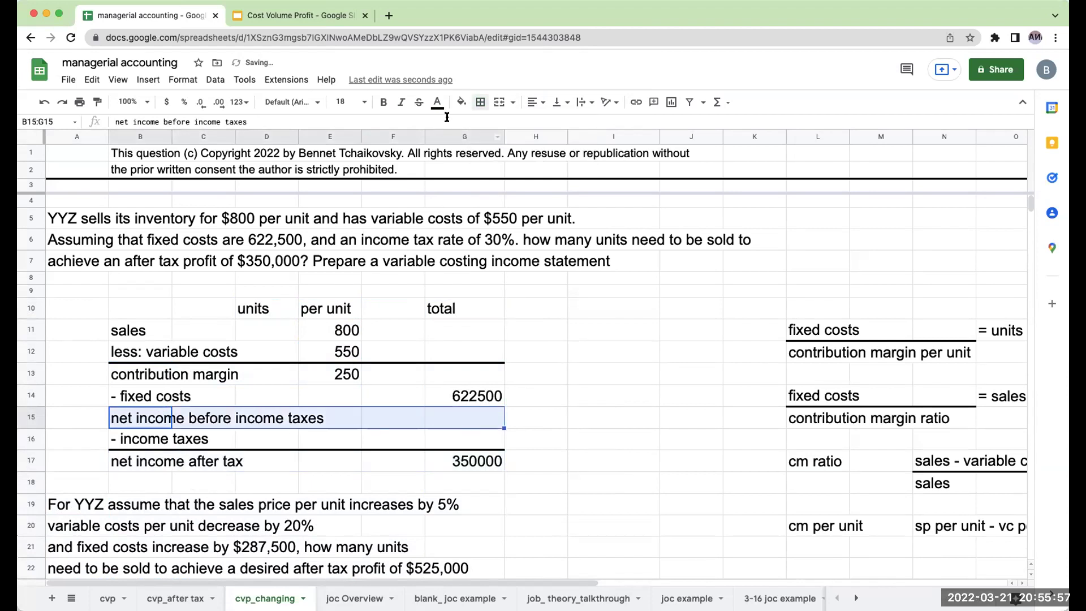
left_click(481, 103)
left_click(502, 145)
left_click(571, 438)
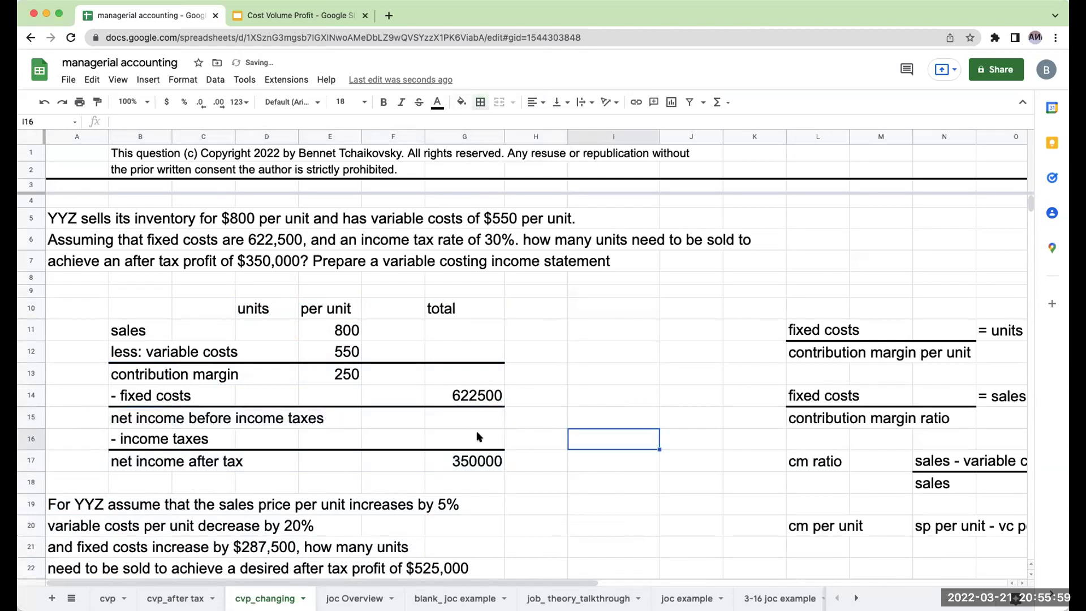
left_click(480, 439)
- Note X beside pretax income and -.3X beside income taxes in column H
key("Up")
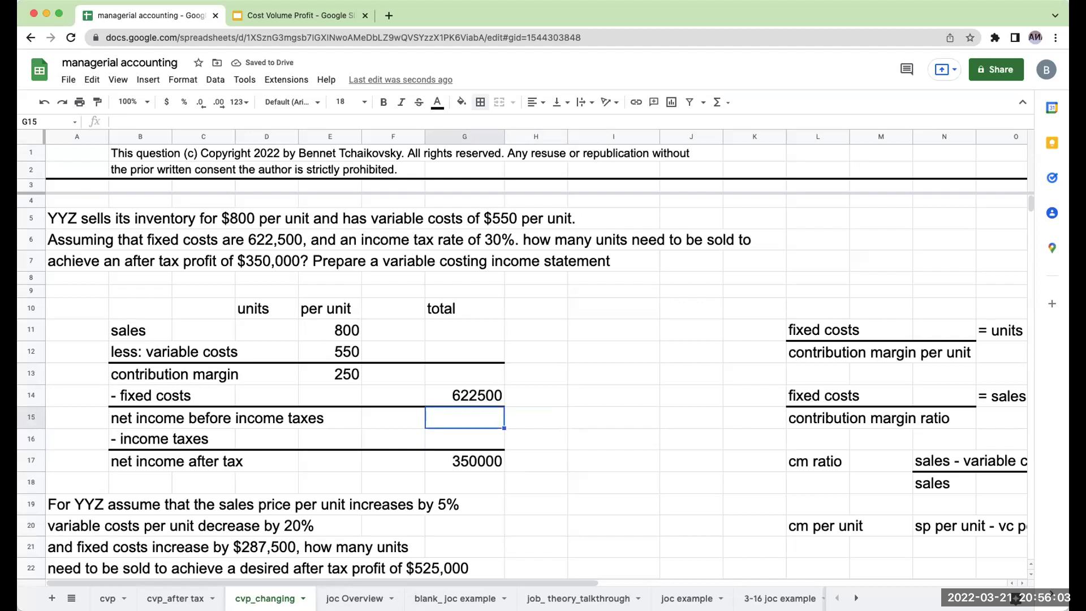
key("Right")
type("X")
key("Return")
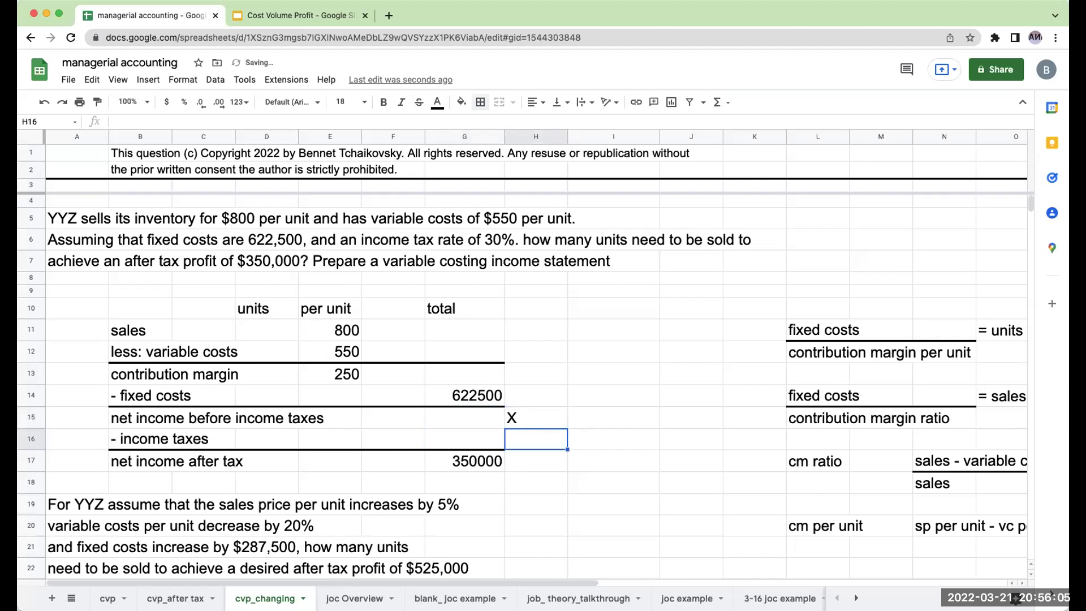
type("-.3X")
key("Return")
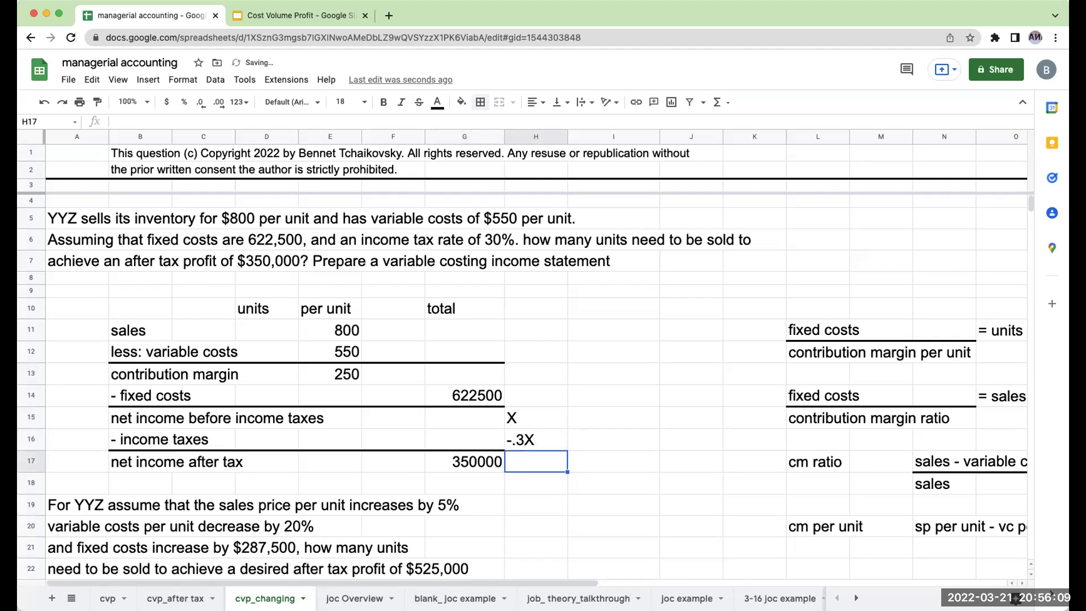
- Set pretax income in G15 to =G17/0.7, giving 500,000
key("Left")
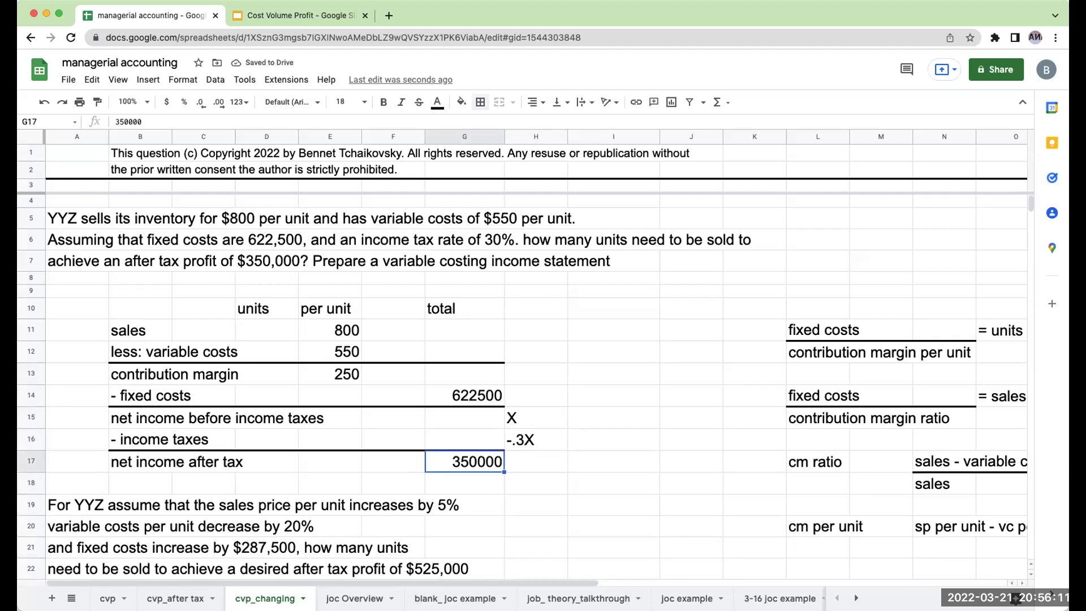
key("Up")
key("Up")
key("Down")
key("Down")
key("Up")
key("Up")
type("+")
key("Down")
key("Down")
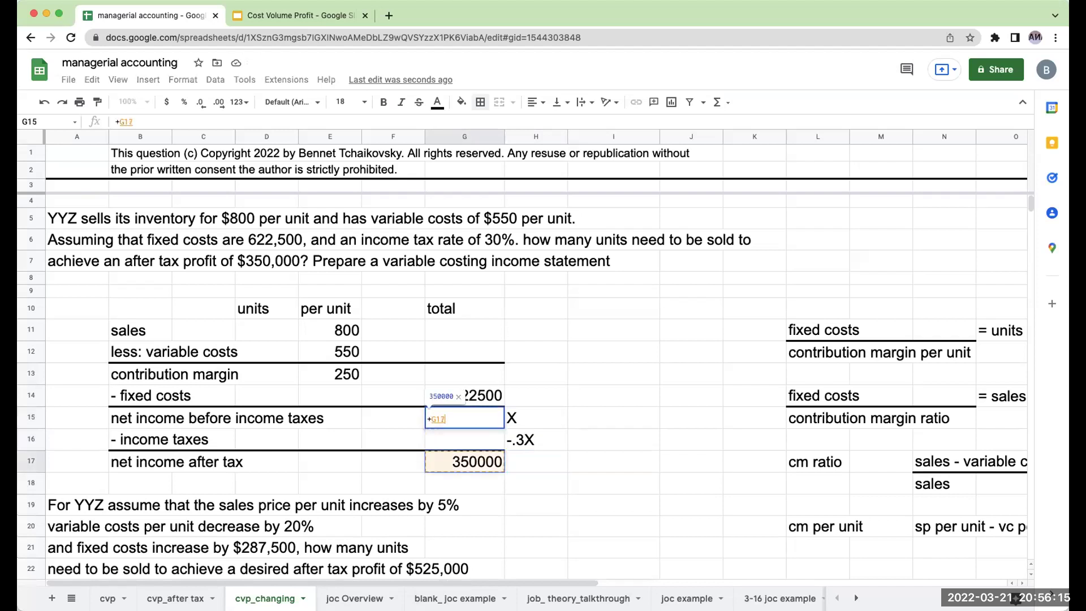
type("/0.7")
key("Return")
key("Up")
- Compute 150,000 income taxes as =G15*.3 in both I16 and G16
key("Right")
key("Right")
key("Down")
type("+")
key("Left")
key("Left")
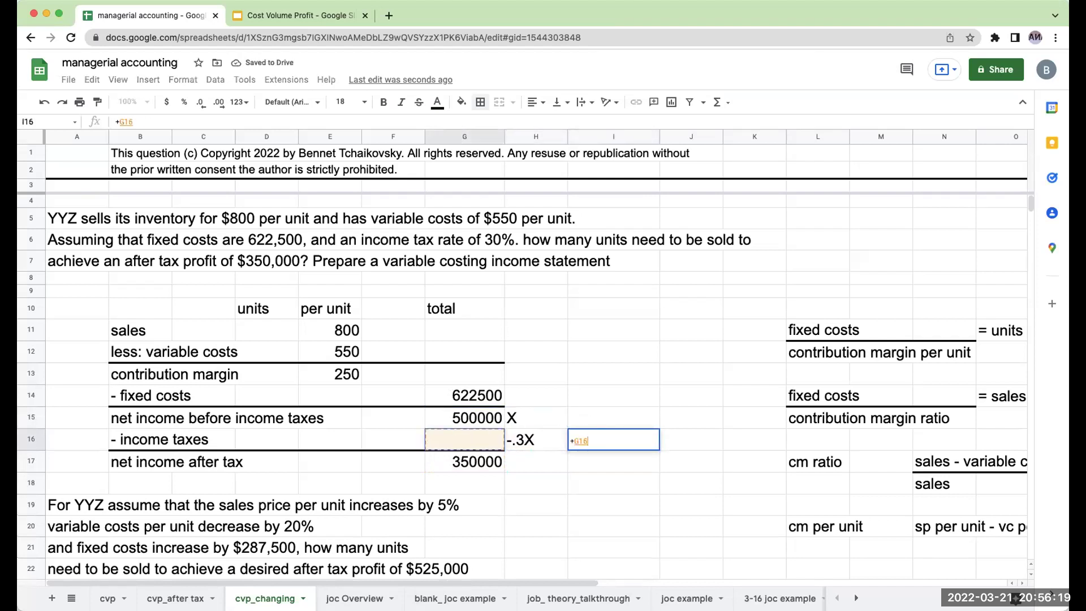
key("Up")
type("*.3")
key("Return")
key("Up")
key("Left")
key("Left")
type("+")
key("Up")
type("*.3")
key("Return")
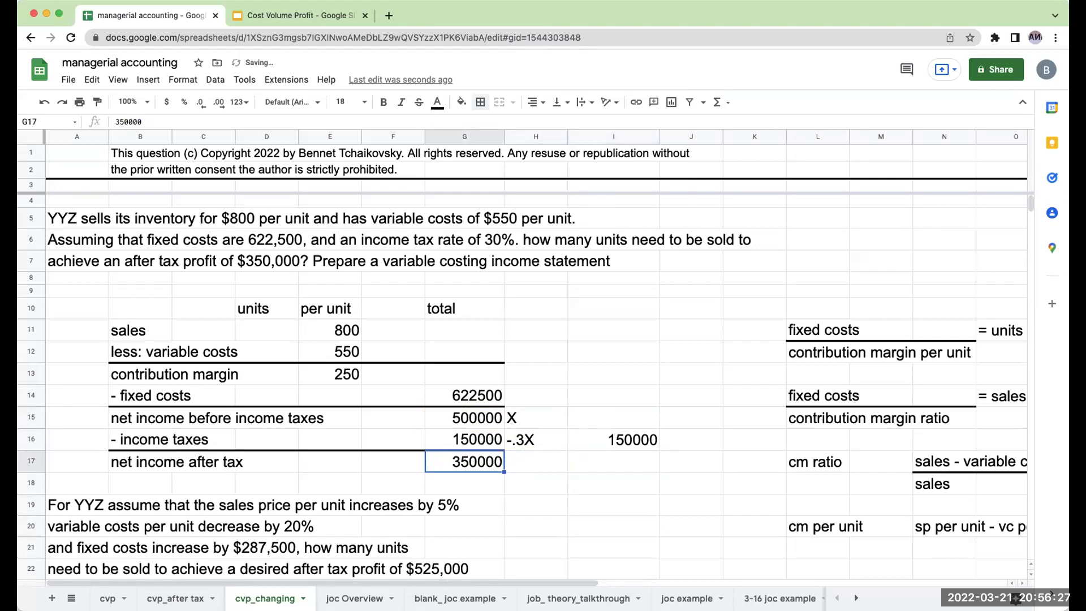
key("Right")
key("Right")
key("Down")
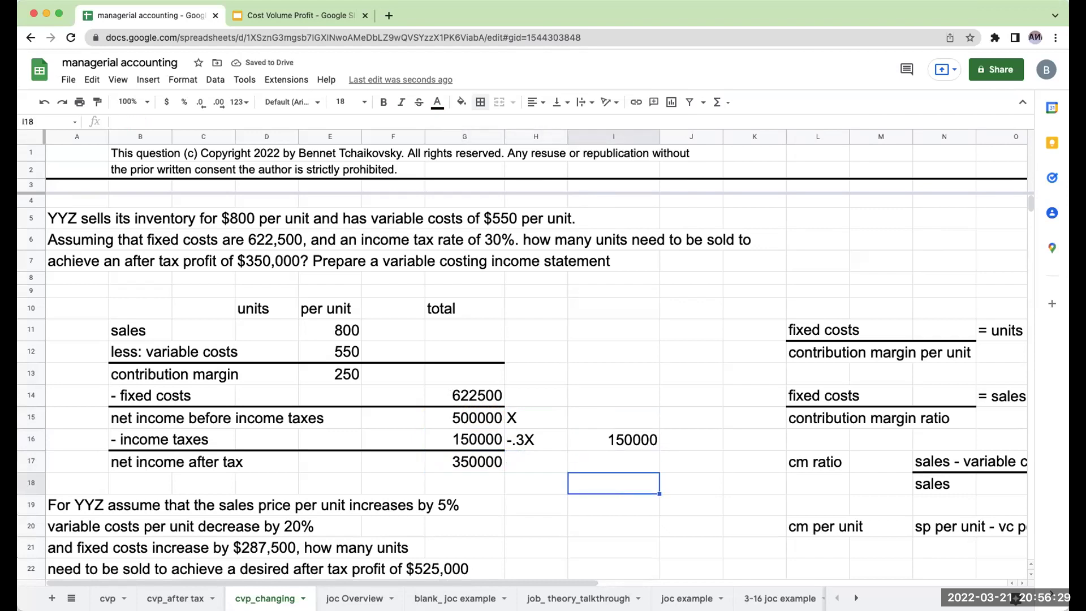
type("X -.3")
type("X -")
- Write the side algebra X − .3X = 350,000, .7X = 350,000, and X = 350,000/.7
key("BackSpace")
key("BackSpace")
type("=350,000")
key("Return")
type(".7X=350,000")
key("Return")
type("X - =")
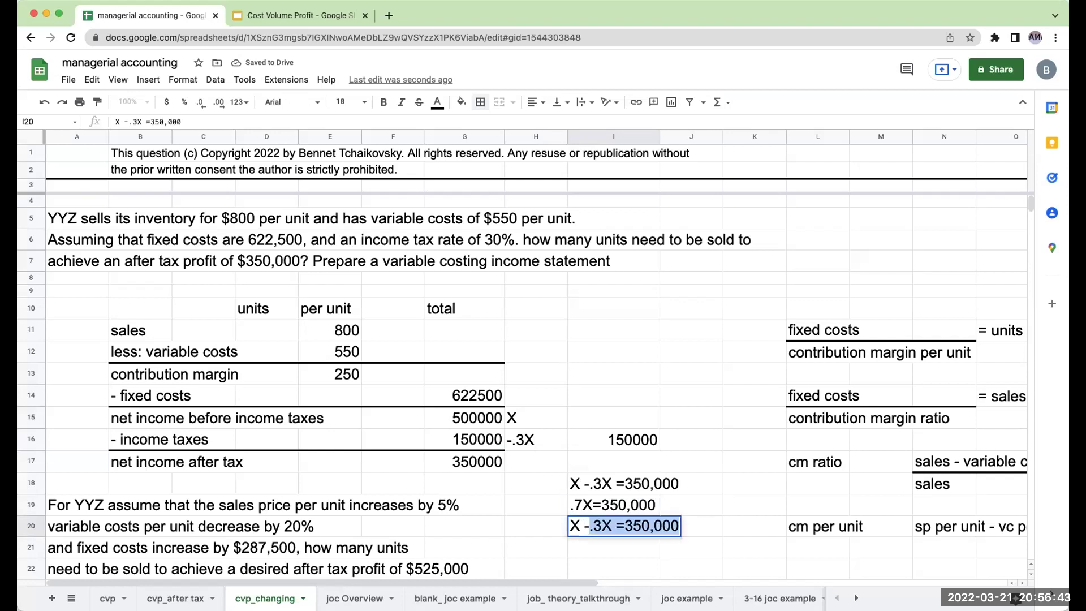
key("BackSpace")
key("BackSpace")
type("= 350,000/.7")
key("Return")
- Enter the contribution margin total as fixed costs plus pretax income, giving 1,122,500
key("Left")
key("Up")
key("Up")
key("Up")
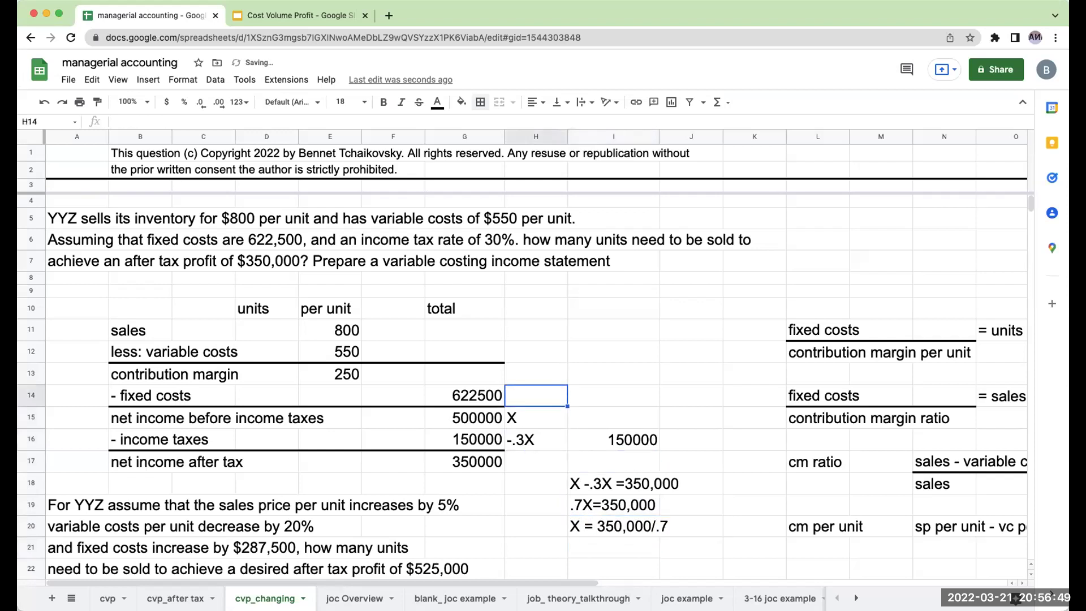
key("Up")
key("Left")
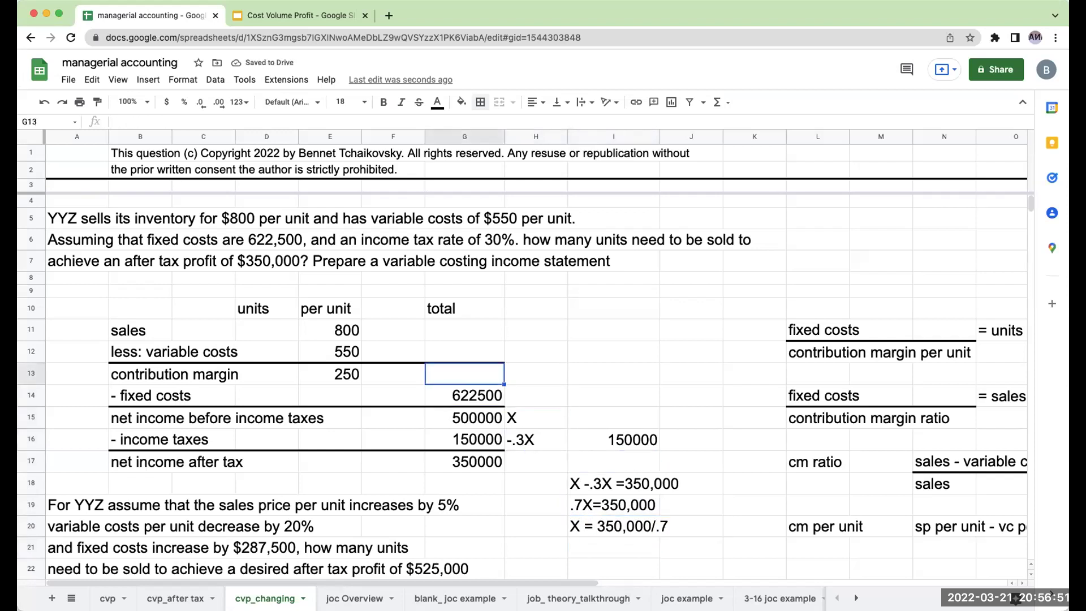
key("Down")
key("Down")
key("Up")
key("Up")
type("+")
key("Down")
type("+")
key("Down")
key("Return")
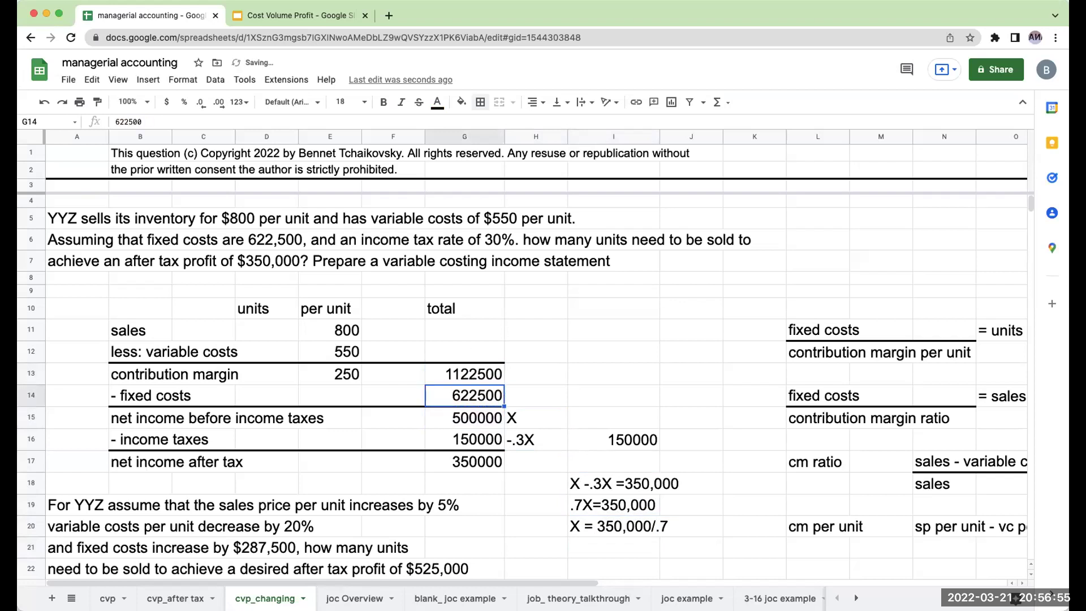
key("Up")
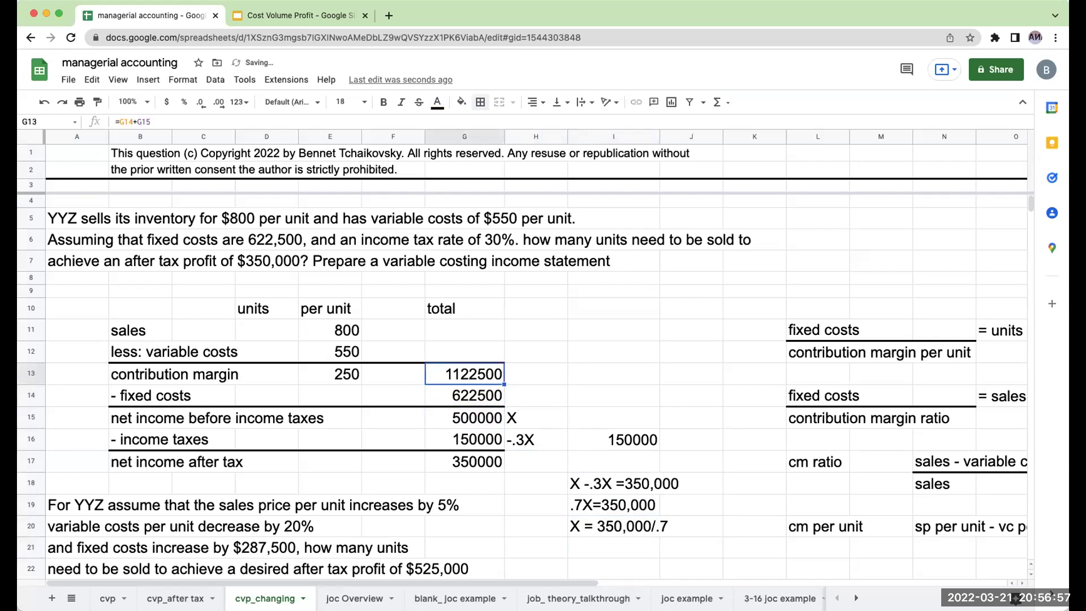
- Check pretax income in I15 with =G13-G14, contribution margin minus fixed costs
key("Right")
key("Down")
key("Down")
key("Right")
type("+")
key("Left")
key("Left")
key("Up")
key("Up")
type("-")
key("Down")
key("Return")
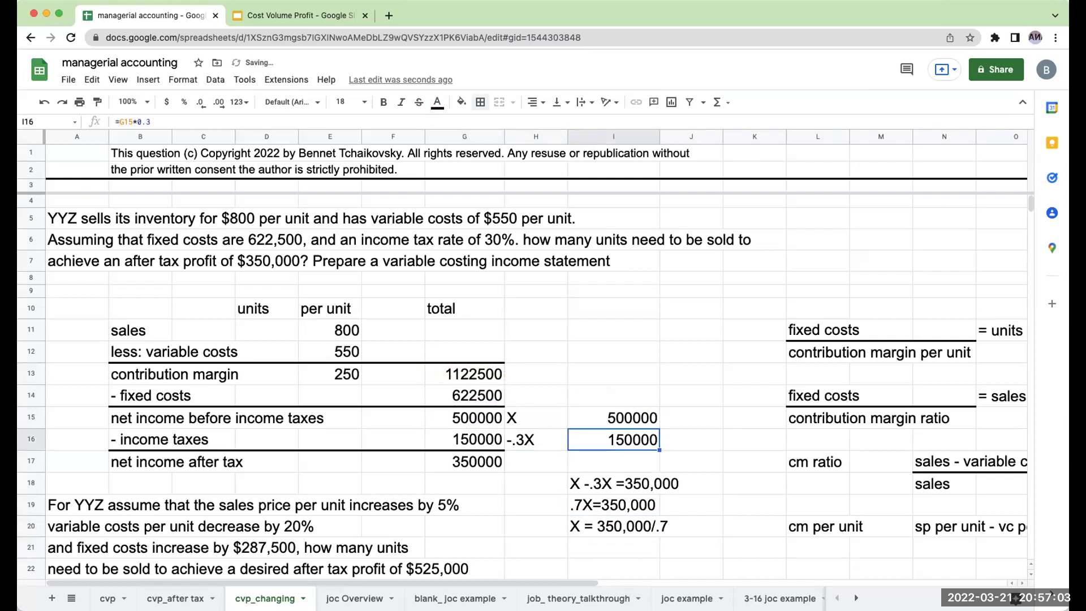
key("Up")
- Clear the I15:I16 scratch values and move over toward the formula notes
key("Delete")
key("Down")
key("Delete")
key("Left")
key("Left")
key("Up")
key("Up")
key("Left")
key("Up")
key("Up")
key("Down")
key("Right")
key("Right")
key("Right")
key("Right")
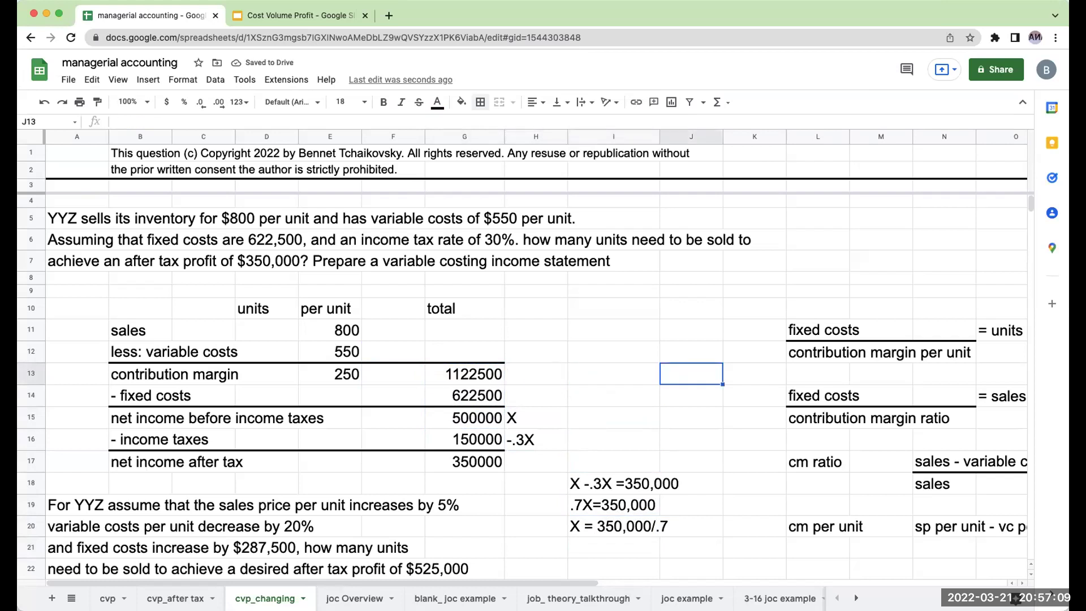
key("Right")
key("Right")
key("Right")
key("Right")
key("Right")
key("Down")
key("Down")
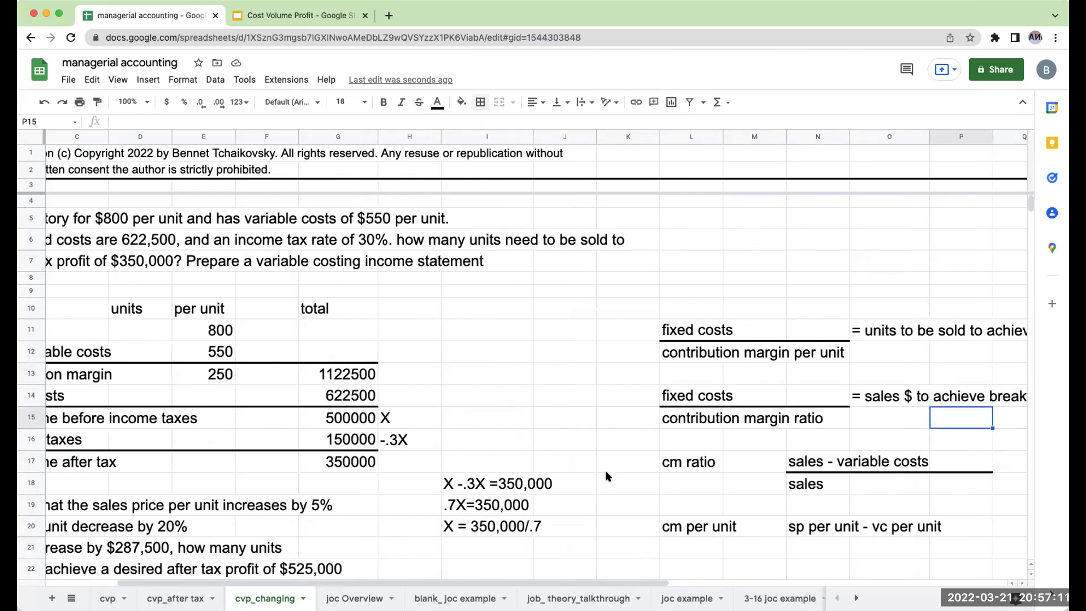
scroll(608, 477, "down", 2)
- Review the target pretax income formula and the contribution margin formulas
left_click(709, 489)
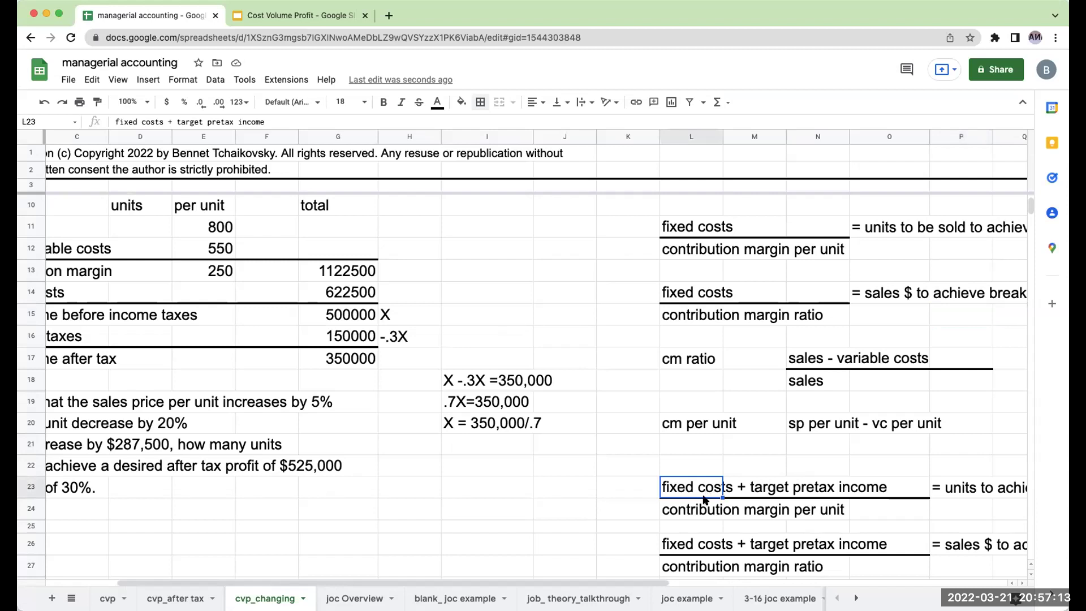
left_click(219, 271)
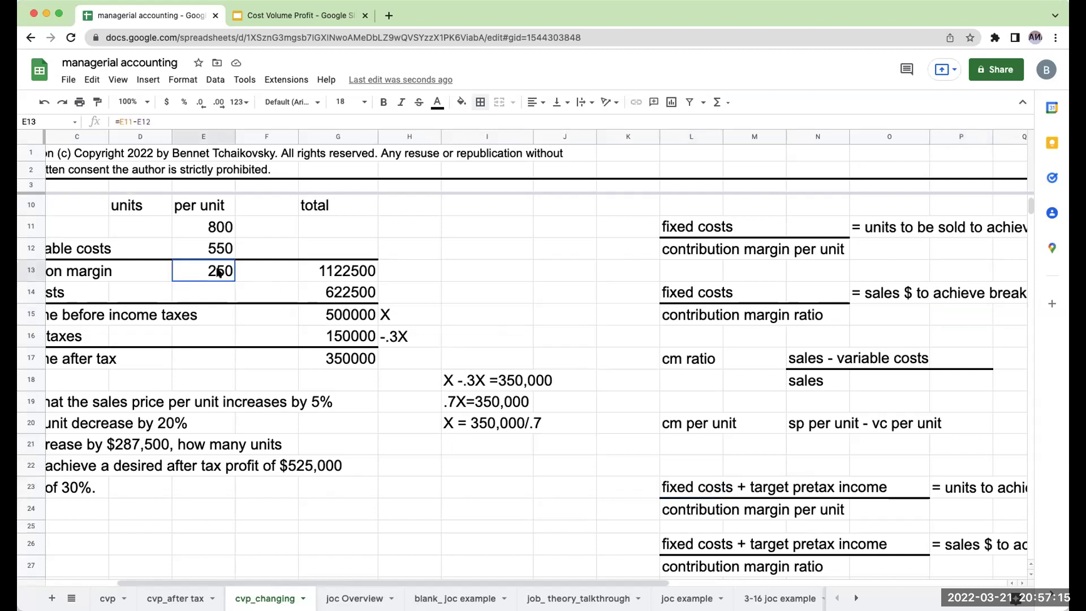
left_click(691, 487)
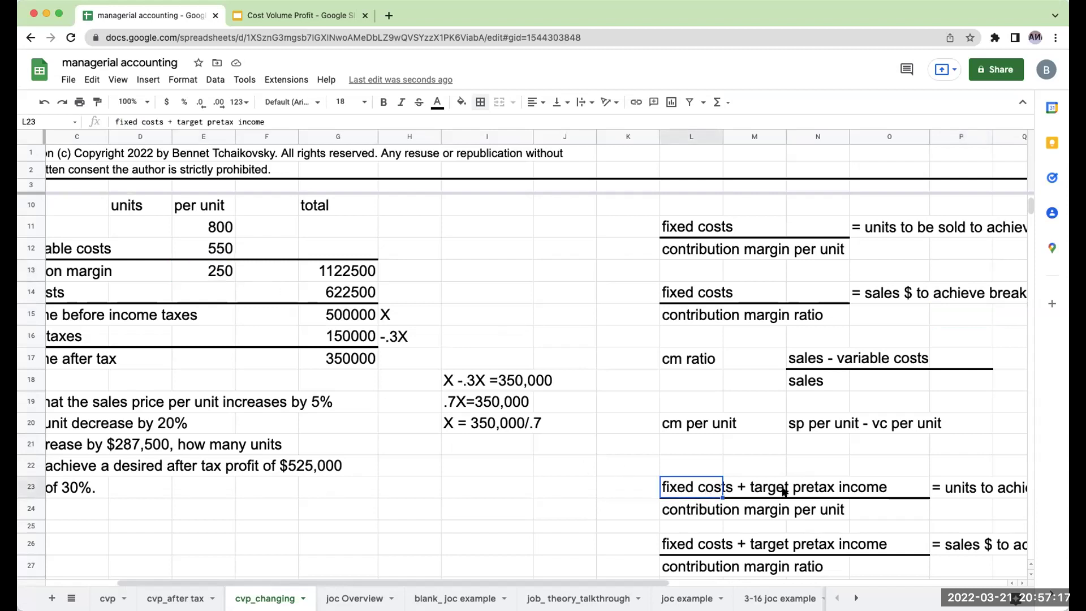
left_click(340, 271)
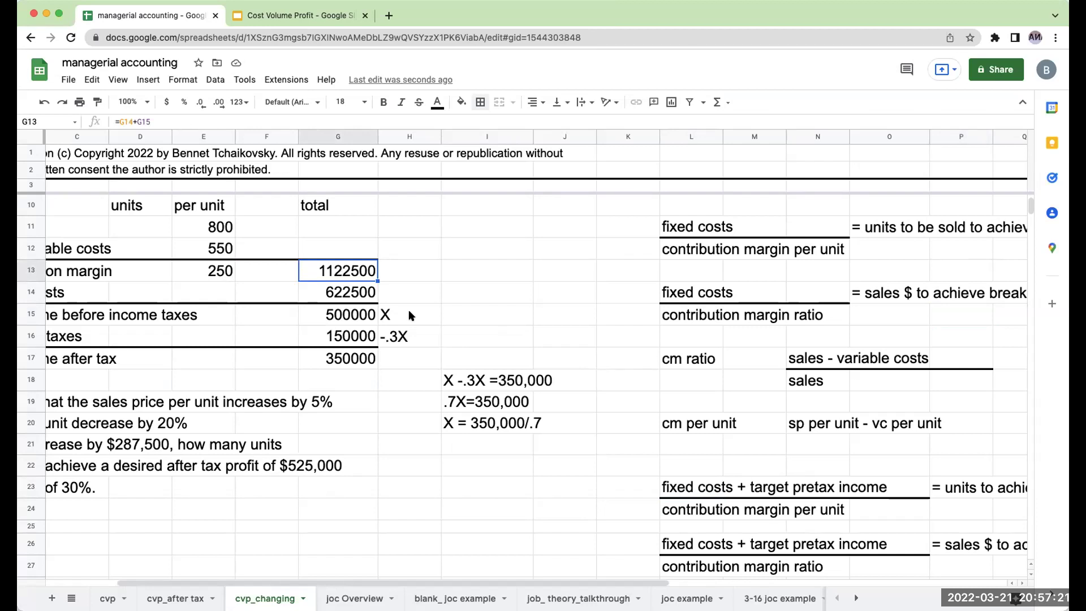
- Enter =G13/E13 in D13, giving 4,490 units needed
key("Left")
key("Left")
key("Left")
type("+")
key("Right")
key("Right")
key("Right")
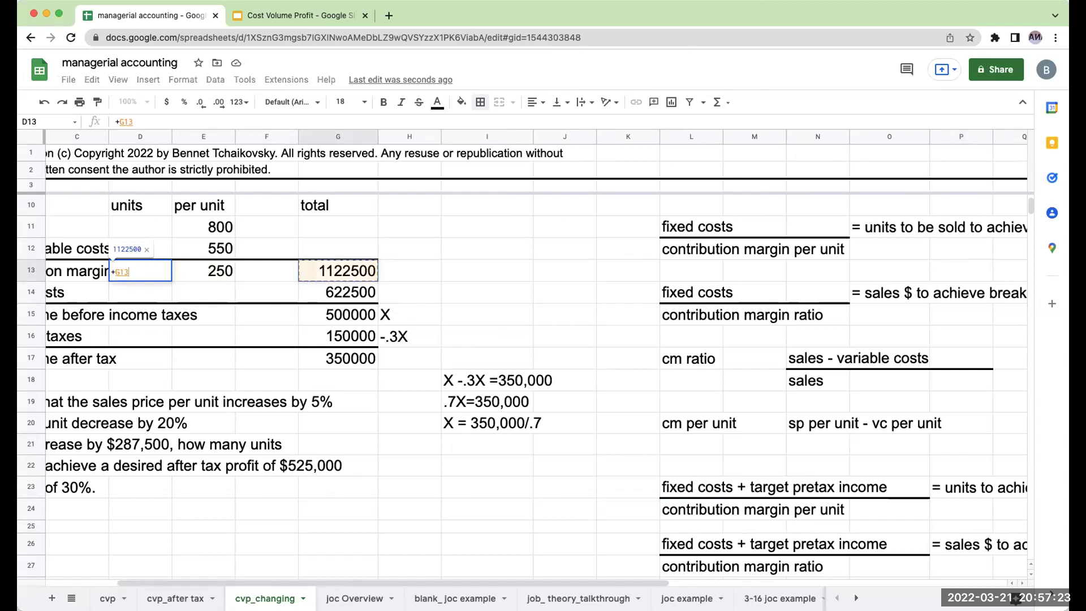
type("/")
key("Right")
key("Return")
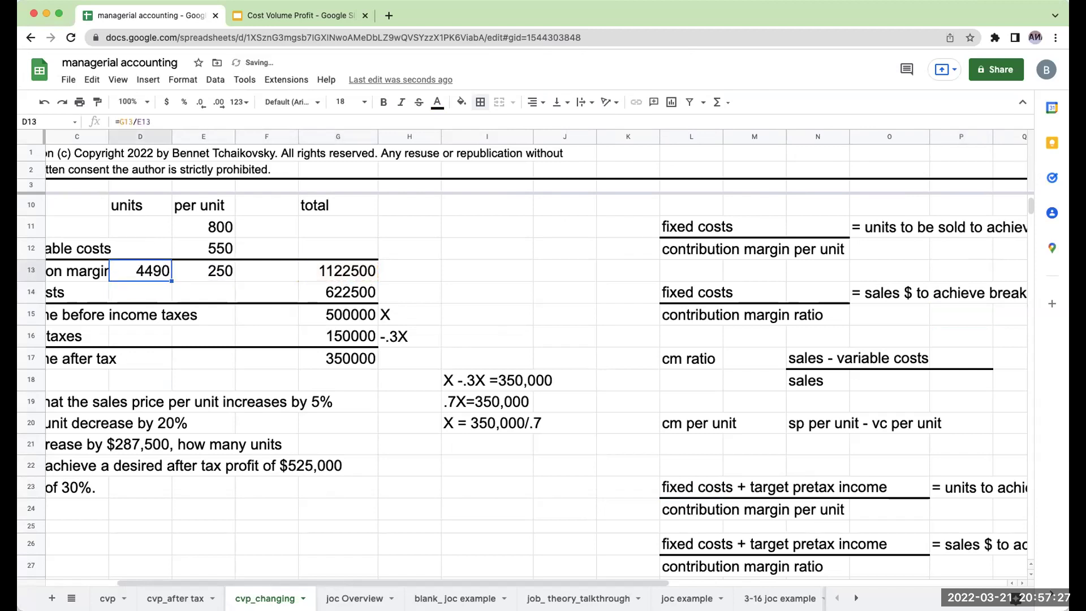
key("Up")
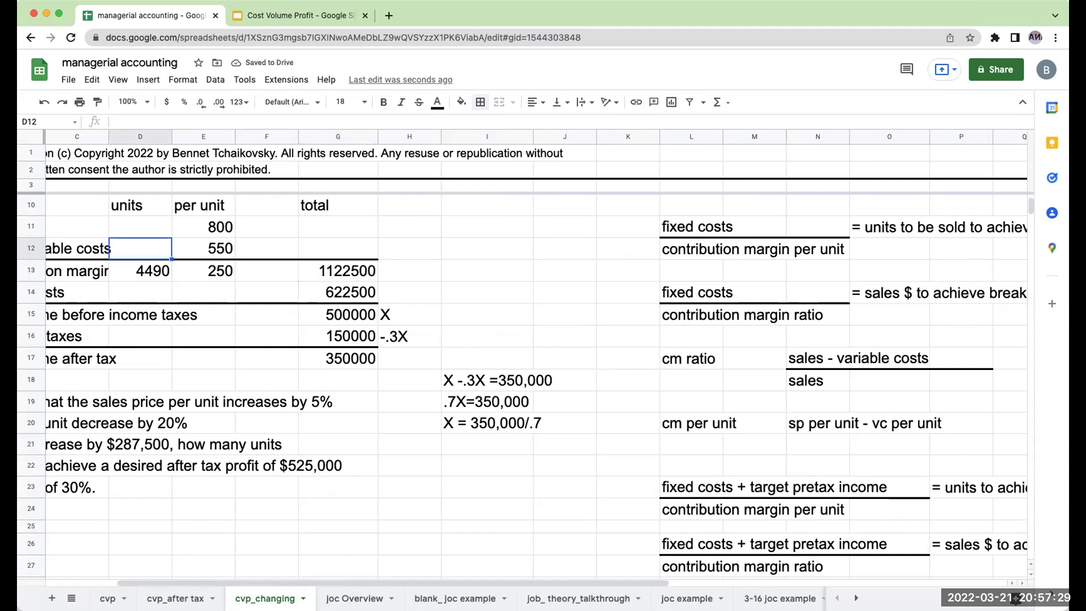
type("+")
- Link the variable cost and sales units in D12 and D11 to D13's 4,490
key("Down")
key("shift+Return")
type("+")
key("Down")
key("Tab")
key("Tab")
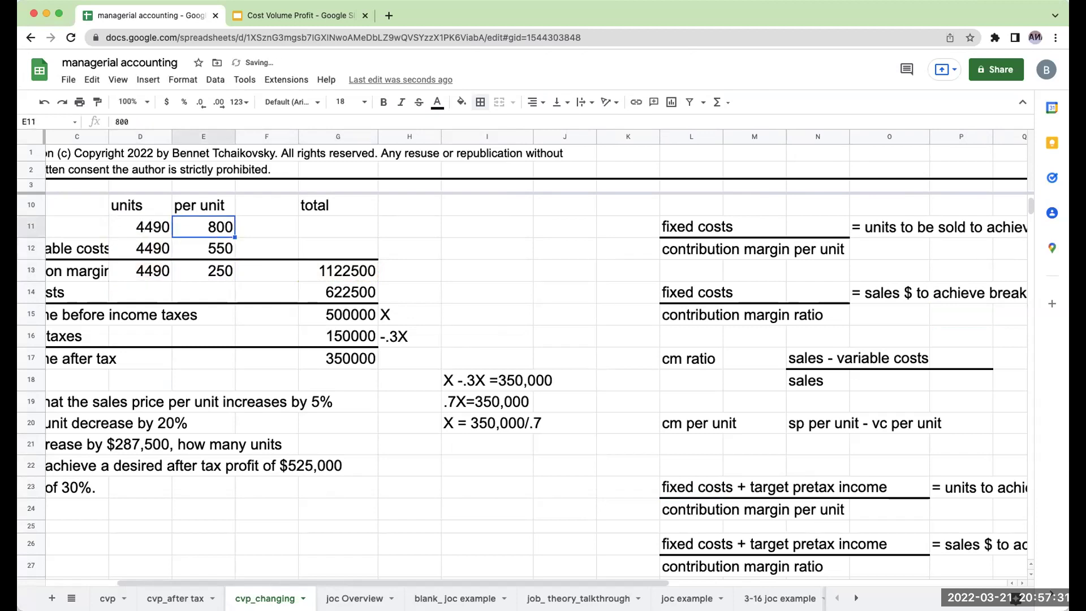
- Compute sales =D11*E11 ($3,592,000) and variable costs =D12*E12 ($2,469,500)
key("Tab")
type("+")
key("Left")
key("Left")
key("Left")
type("*")
key("Left")
key("Left")
key("Return")
type("+")
key("Left")
key("Left")
key("Left")
type("*")
key("Left")
key("Return")
key("Up")
type("+")
key("Left")
key("Left")
key("Left")
type("*")
key("Left")
key("Left")
key("Return")
- Check the contribution margin beside its total as sales minus variable costs
key("Right")
type("+")
key("Left")
key("Up")
key("Up")
type("-")
key("Left")
key("Up")
key("Return")
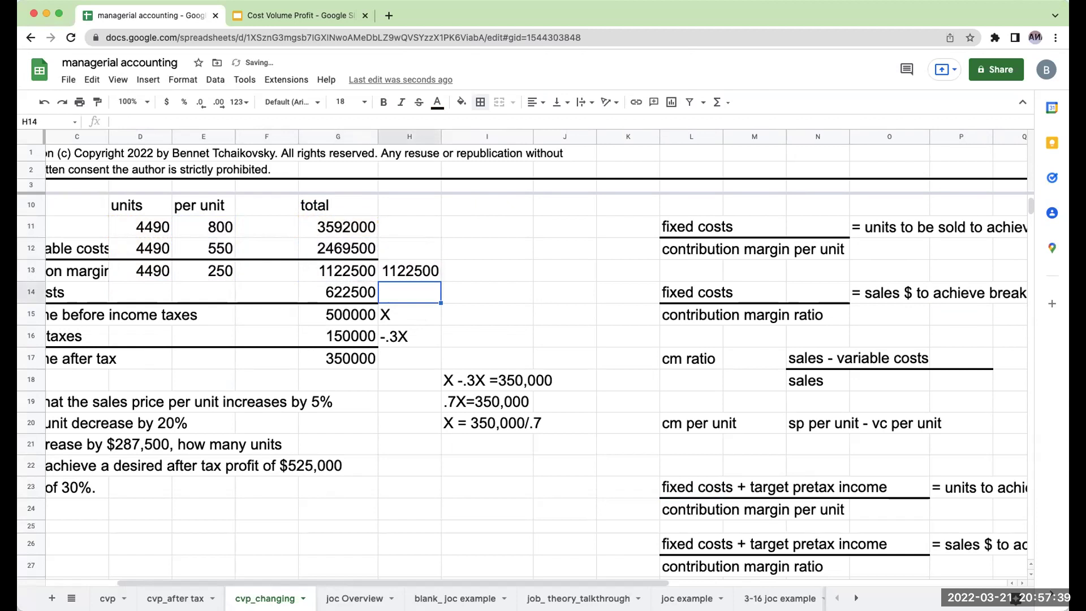
- Format the G11:G17 totals as whole-dollar currency and the per-unit amounts as currency
left_click(351, 228)
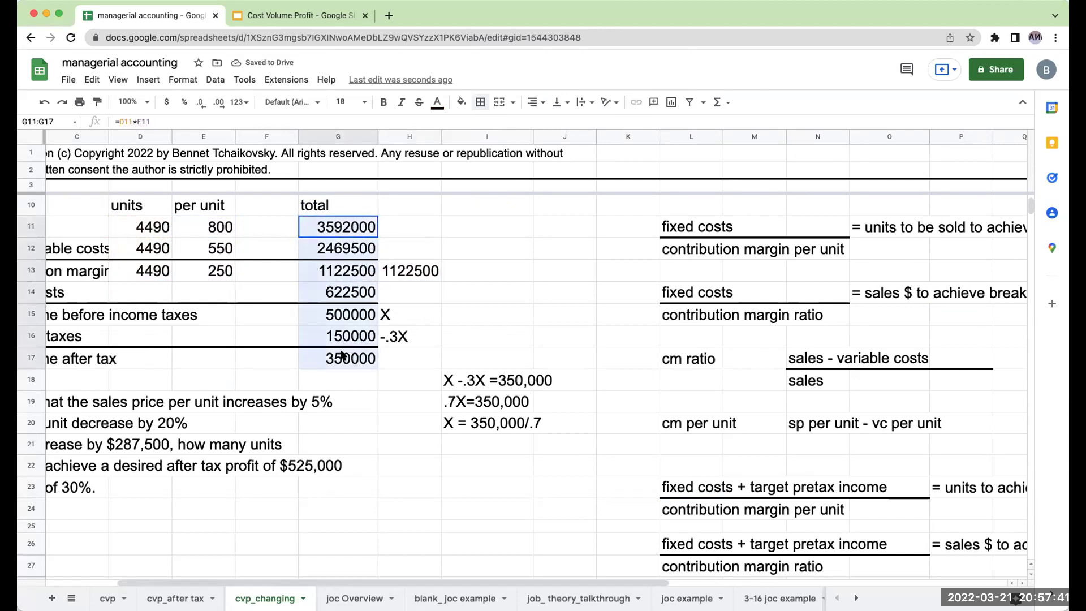
left_click(340, 355, "shift")
left_click(167, 101)
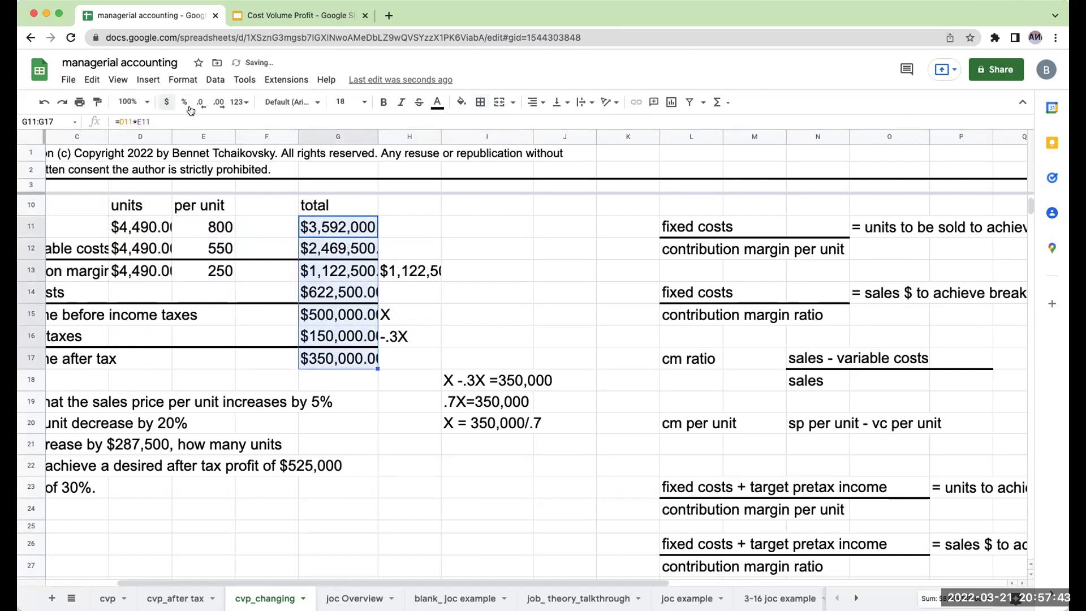
left_click(201, 102)
left_click(201, 103)
left_click_drag(204, 226, 206, 271)
left_click(166, 102)
left_click(201, 101)
left_click(201, 102)
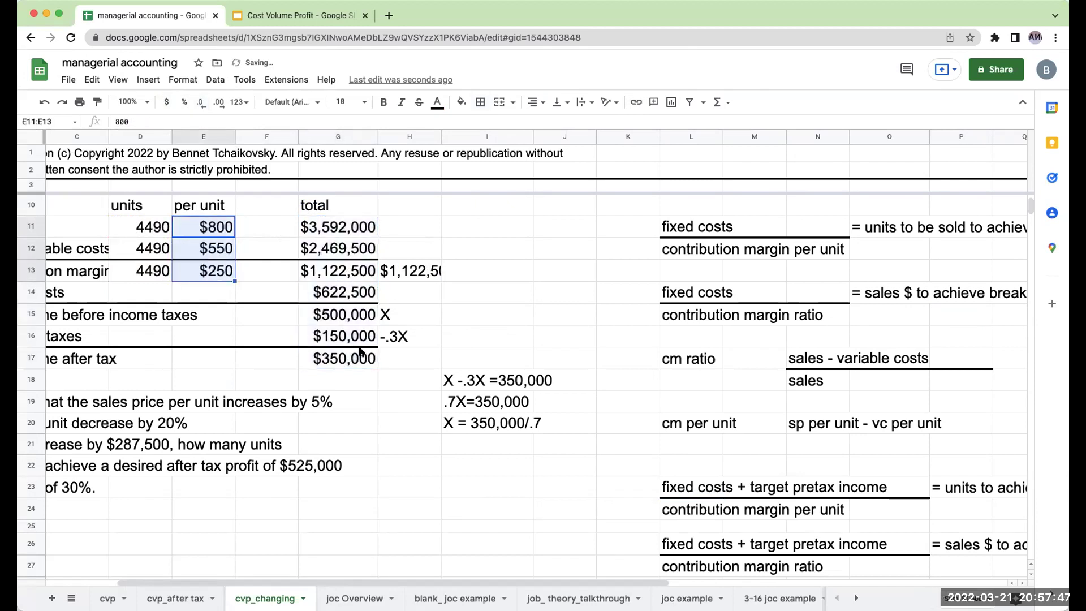
left_click_drag(344, 584, 293, 585)
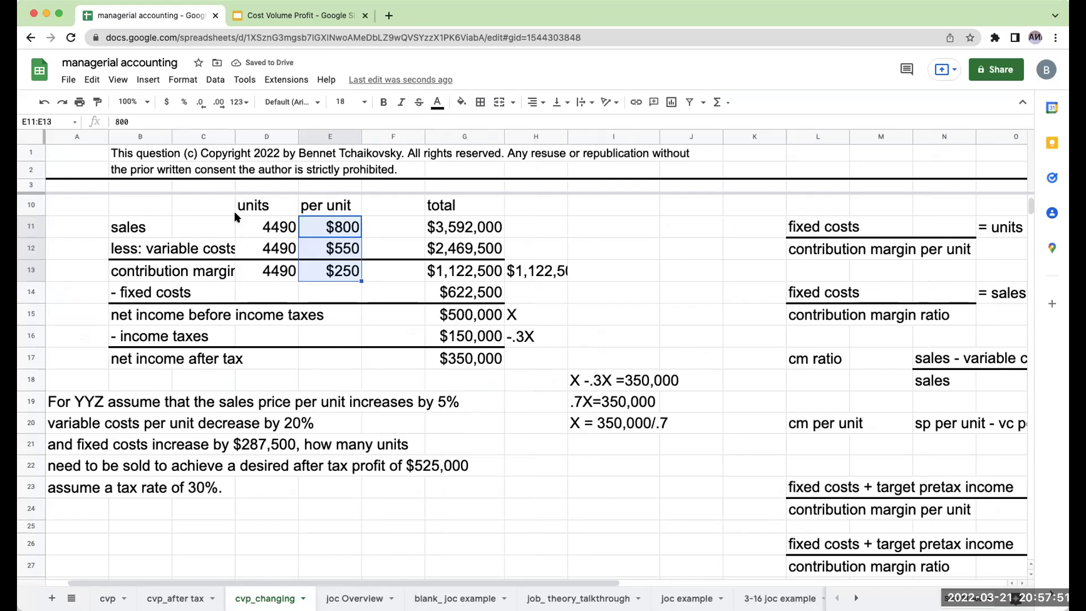
- Copy the income statement table B10:G17 and paste it at B25
left_click_drag(141, 205, 470, 369)
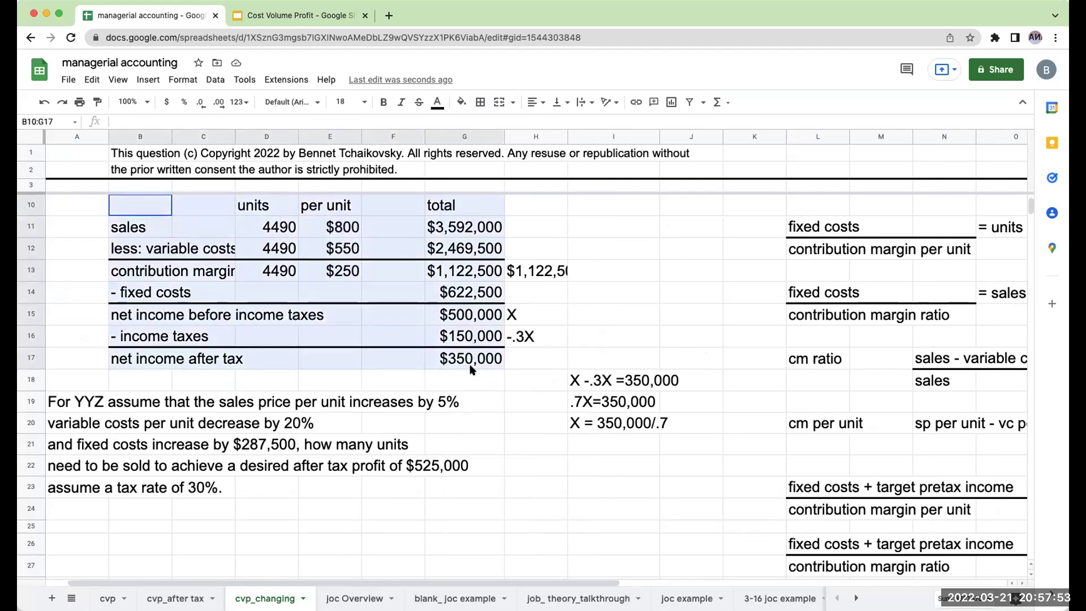
key("ctrl+c")
left_click(140, 519)
key("ctrl+v")
scroll(298, 433, "down", 3)
scroll(298, 434, "down", 2)
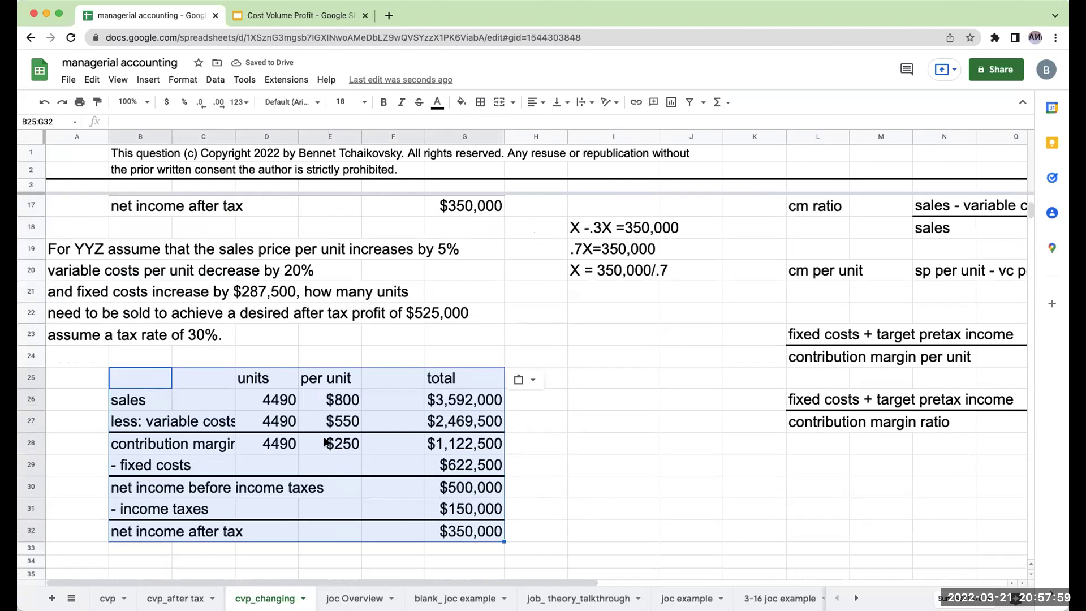
- Delete the copied units, per-unit figures and totals from D26:G32
left_click(317, 408)
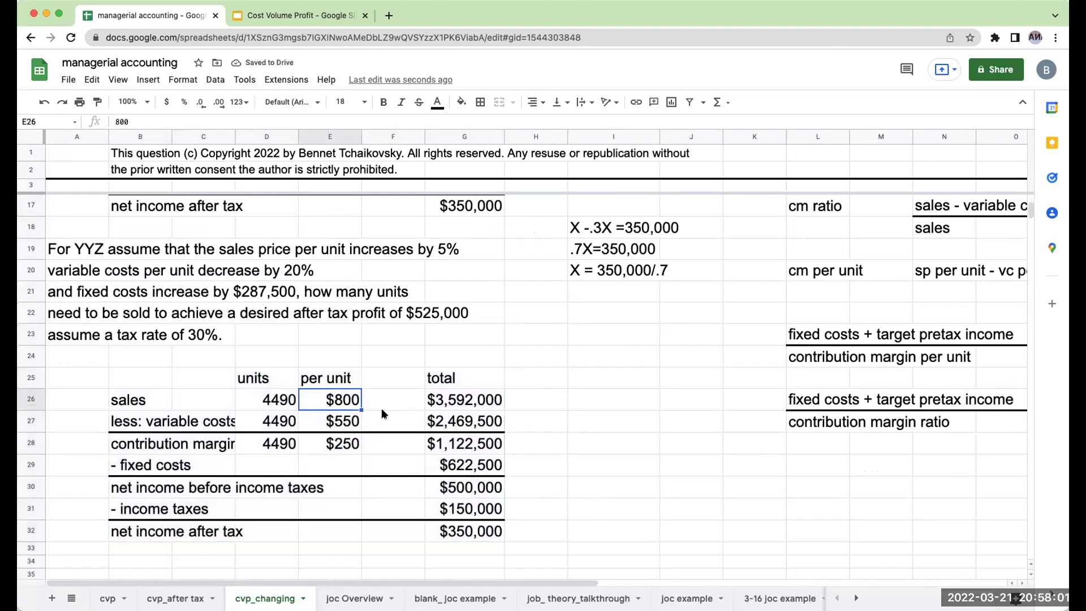
key("Down")
key("Left")
key("Up")
key("Return")
key("Delete")
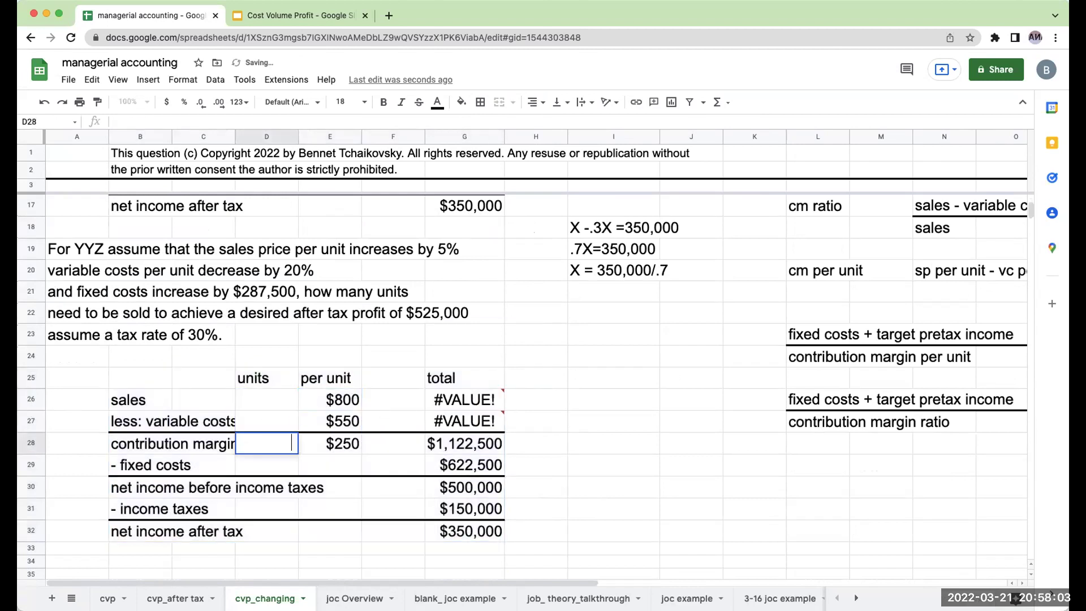
key("Right")
key("Down")
key("Delete")
key("Up")
key("Delete")
key("Up")
key("Delete")
key("Right")
key("Right")
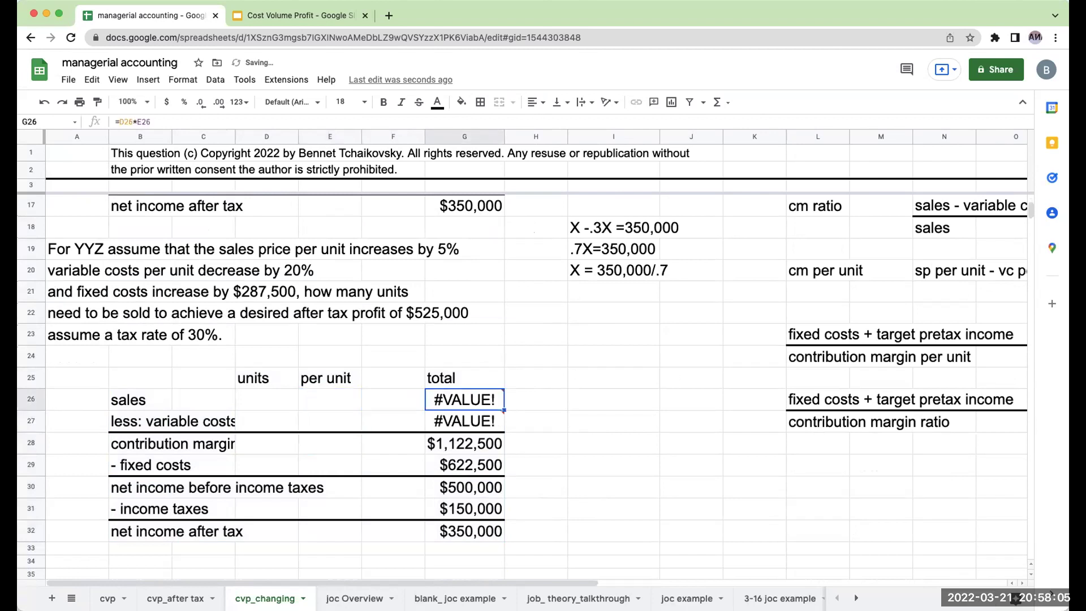
key("Delete")
key("Down")
key("Delete")
key("Down")
key("Delete")
key("Down")
key("Delete")
key("Down")
key("Delete")
key("Down")
key("Delete")
key("Down")
key("Delete")
key("Down")
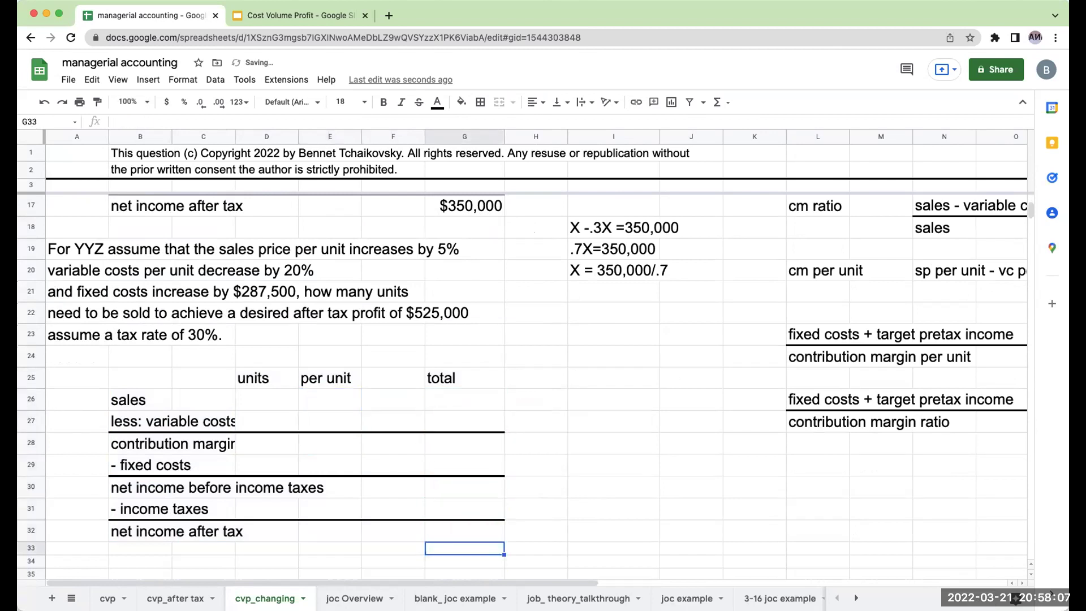
key("Up")
left_click(637, 431)
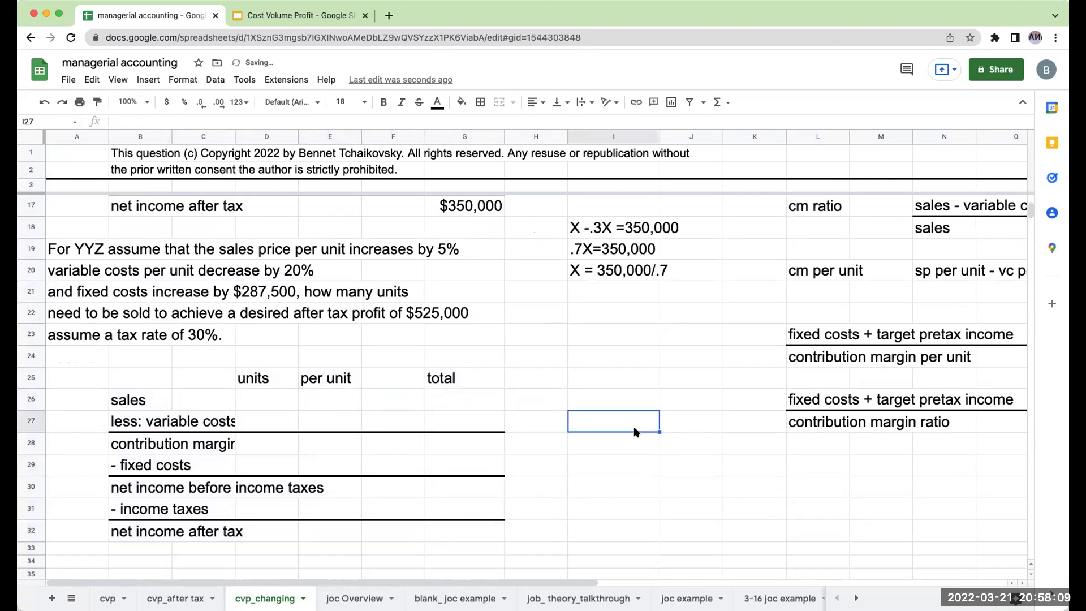
scroll(280, 391, "up", 1)
scroll(314, 394, "up", 2)
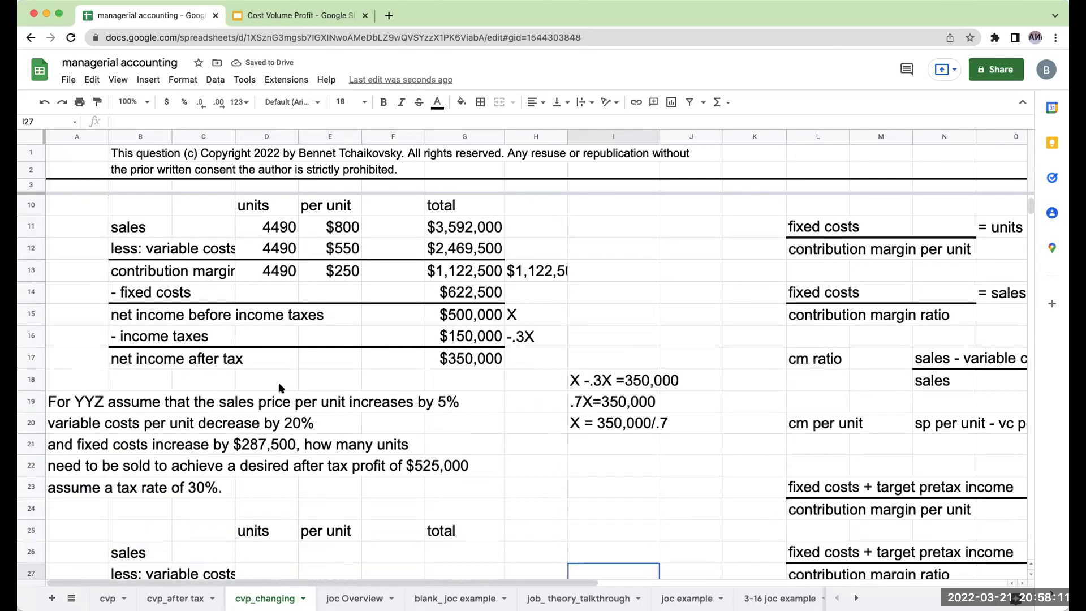
scroll(339, 400, "down", 1)
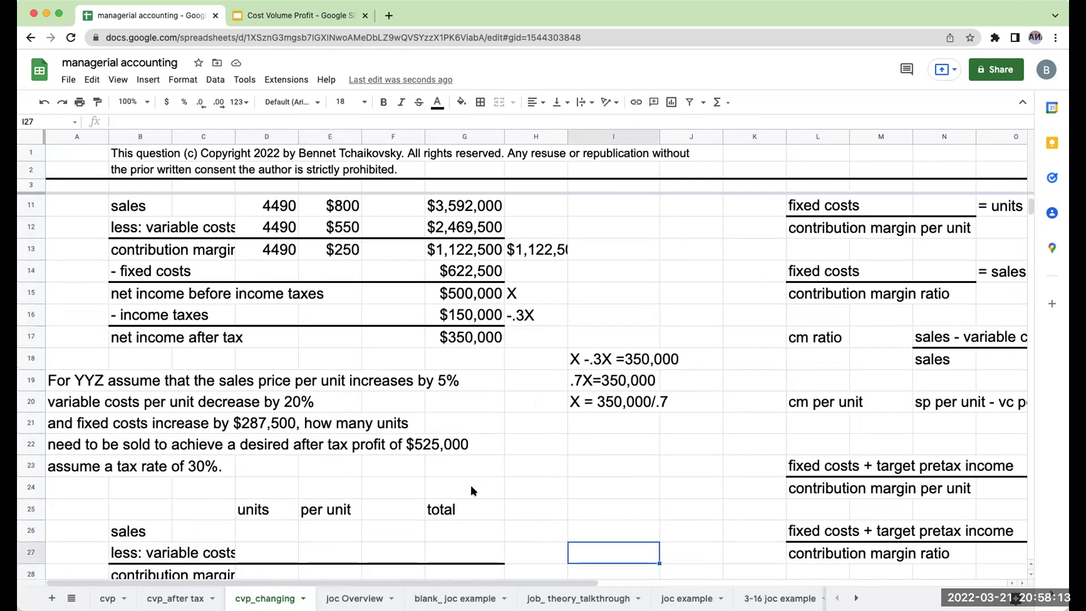
- Start a side calculation with the old $800 price, a 5% rate and the increase amount
left_click(324, 529)
key("Right")
key("Right")
key("Right")
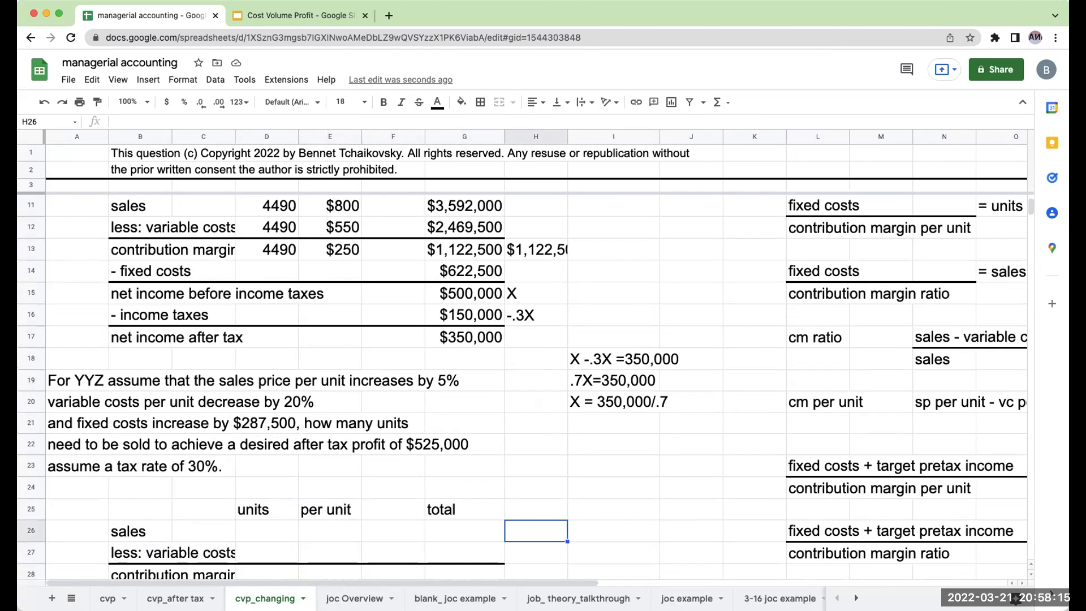
key("Right")
key("Up")
type("800")
key("Tab")
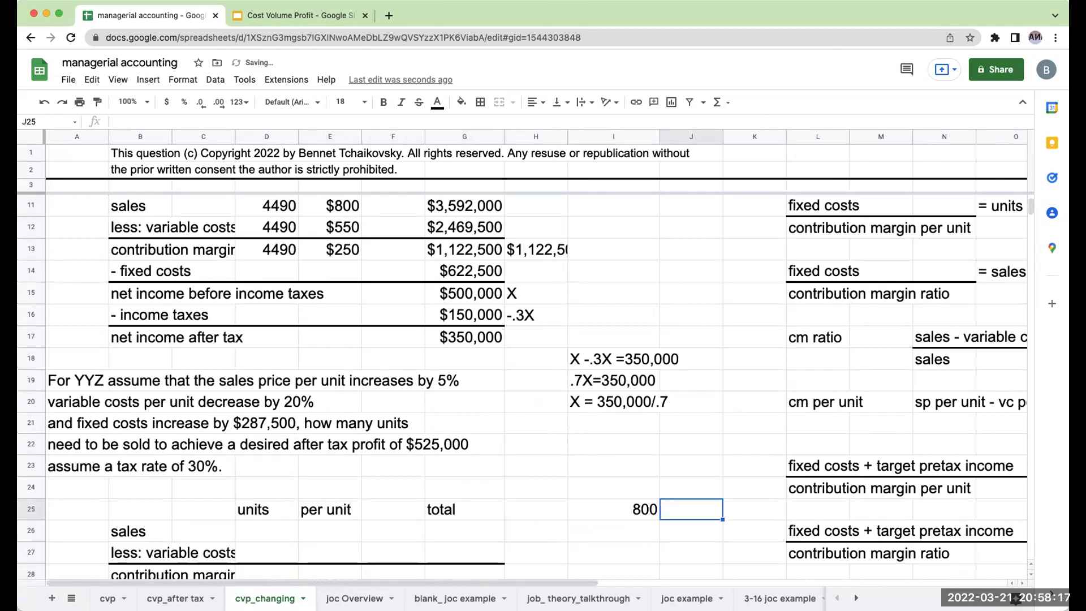
type("old sp")
key("Return")
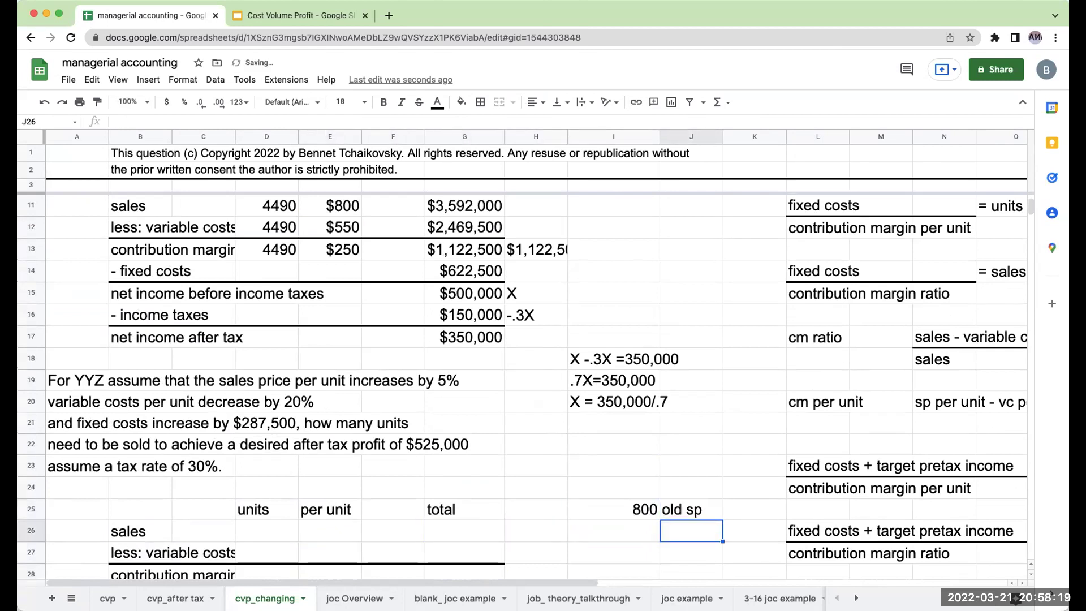
key("Left")
type(".05")
key("Return")
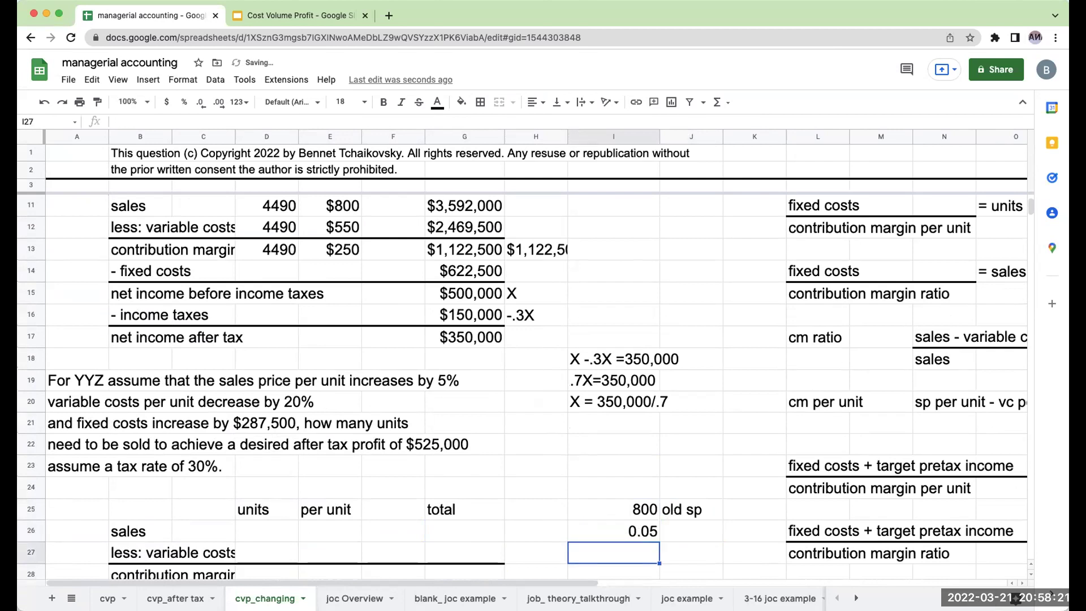
type("=I25*I26")
key("Return")
- Label the increase and compute the new sales price of 840
key("Up")
key("Right")
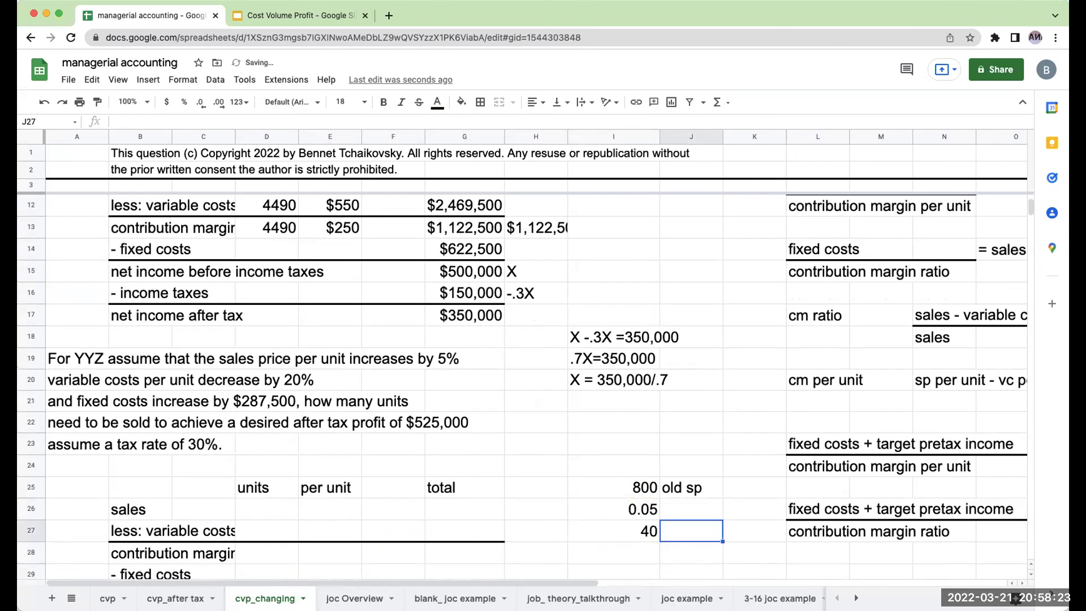
type("increase")
key("Return")
key("Left")
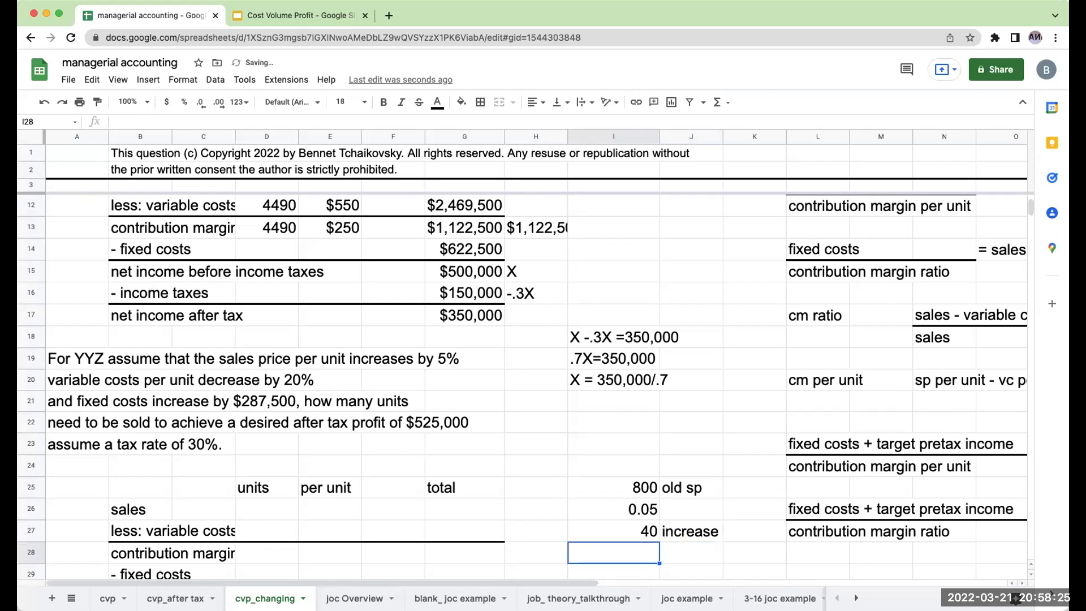
type("=")
key("Up")
key("Up")
key("Up")
type("+")
key("Up")
key("Return")
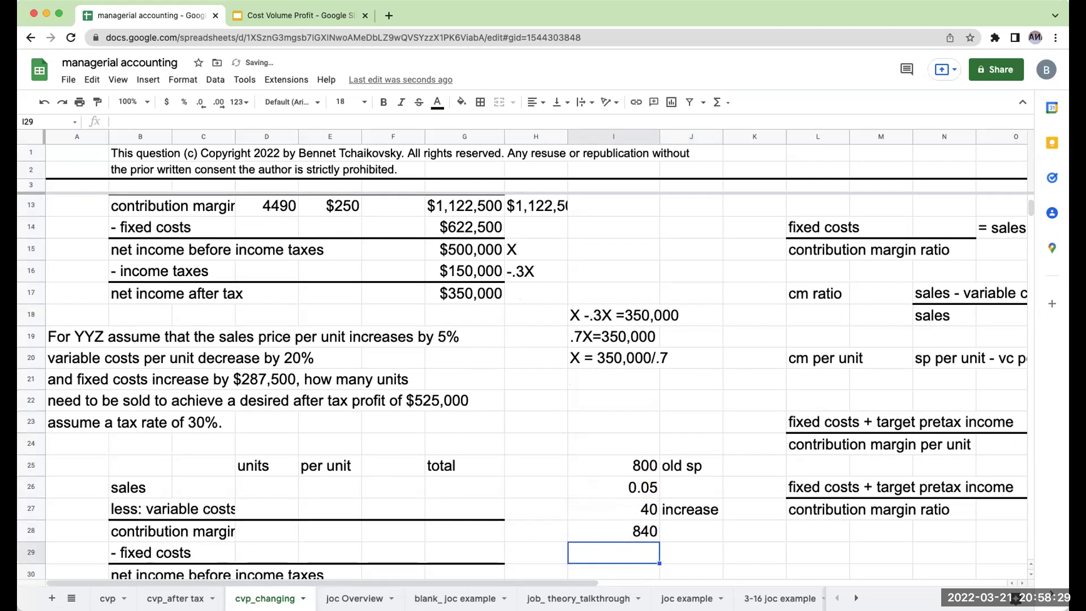
- Make the statement's sales per unit in E26 reference the 840 price
key("Up")
key("Left")
key("Left")
key("Left")
key("Left")
key("Up")
key("Up")
type("+")
key("Right")
key("Right")
key("Right")
key("Right")
key("Down")
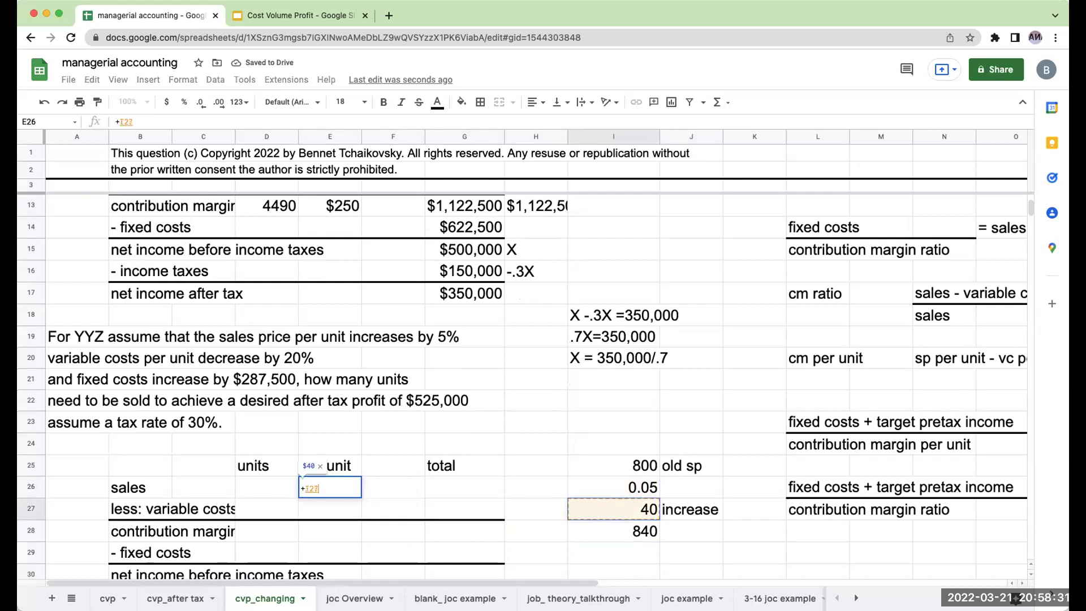
key("Down")
key("Return")
- Enter the 5% price increase formula =I25*1.05 in I29
key("Right")
key("Right")
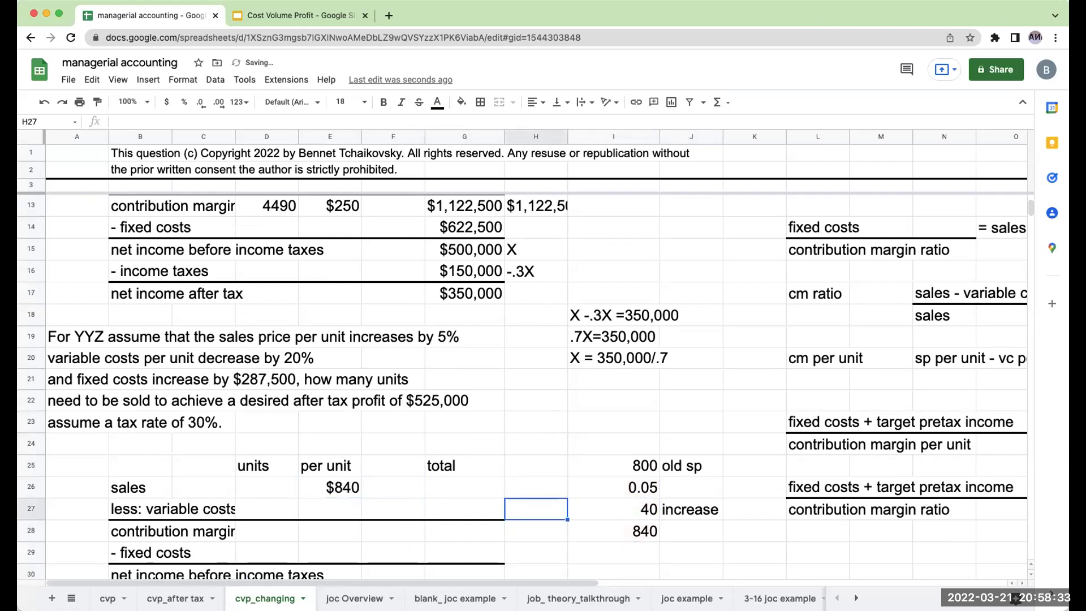
key("Right")
key("Right")
key("Down")
key("Down")
type("+")
key("Up")
key("Up")
key("Up")
key("Up")
type("*1.05")
key("Return")
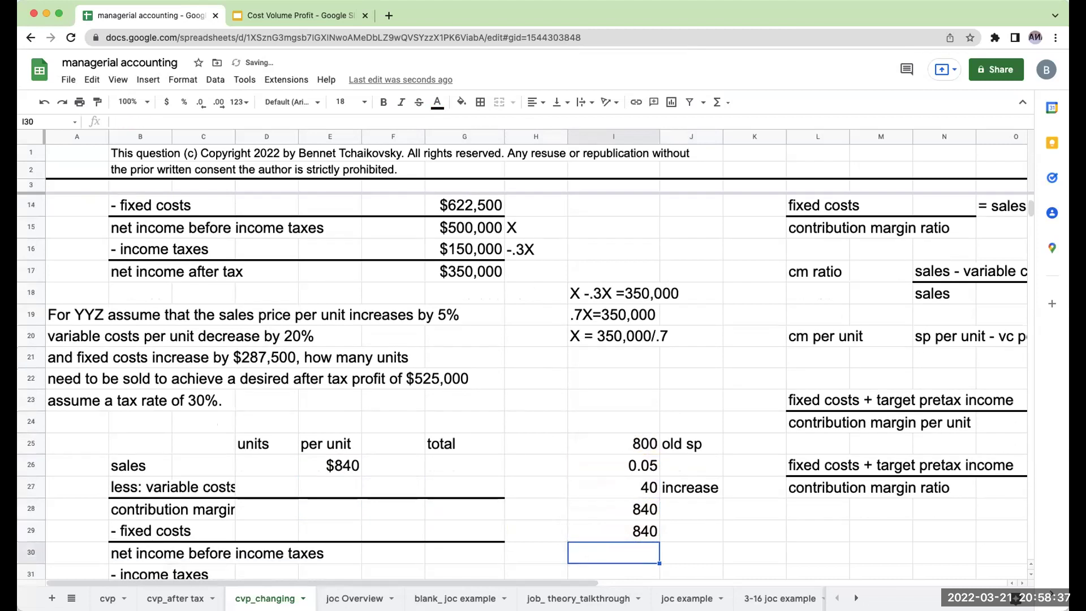
key("Up")
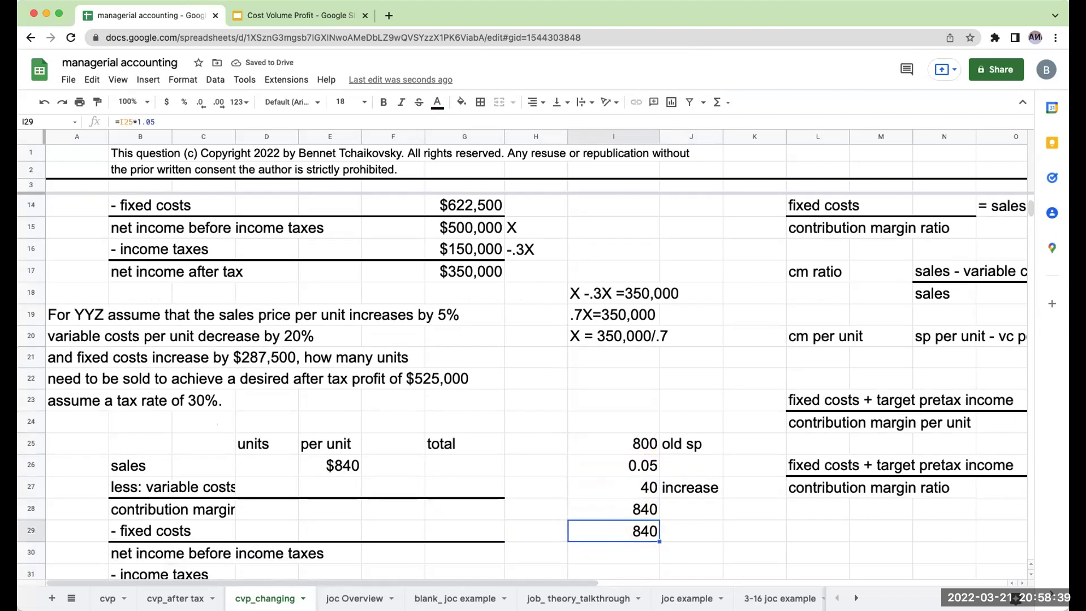
key("Left")
key("Left")
key("Left")
key("Left")
key("Up")
key("Up")
key("Up")
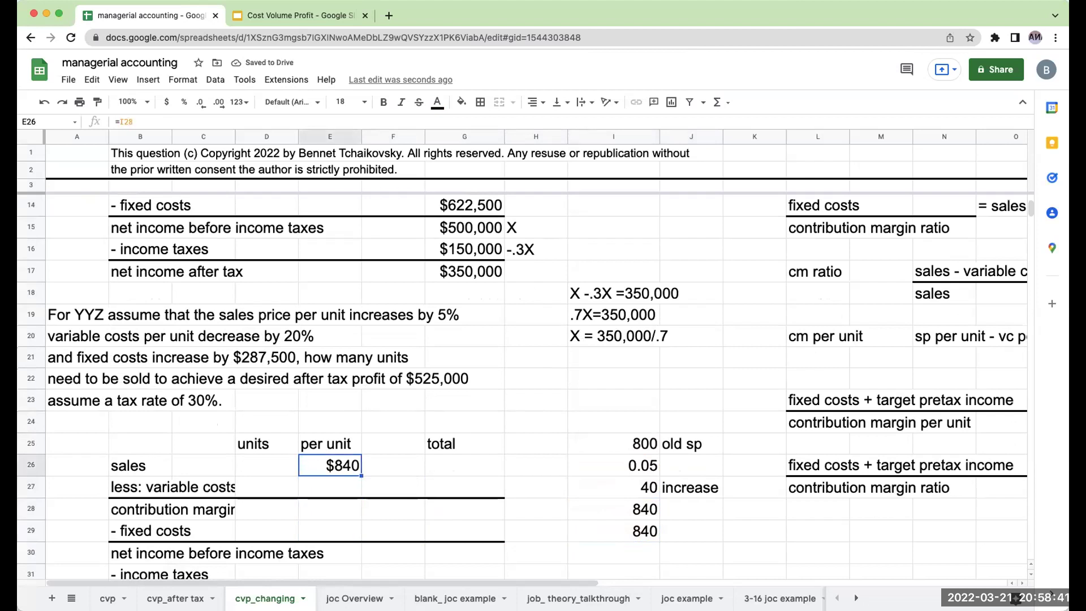
key("Right")
scroll(444, 436, "up", 1)
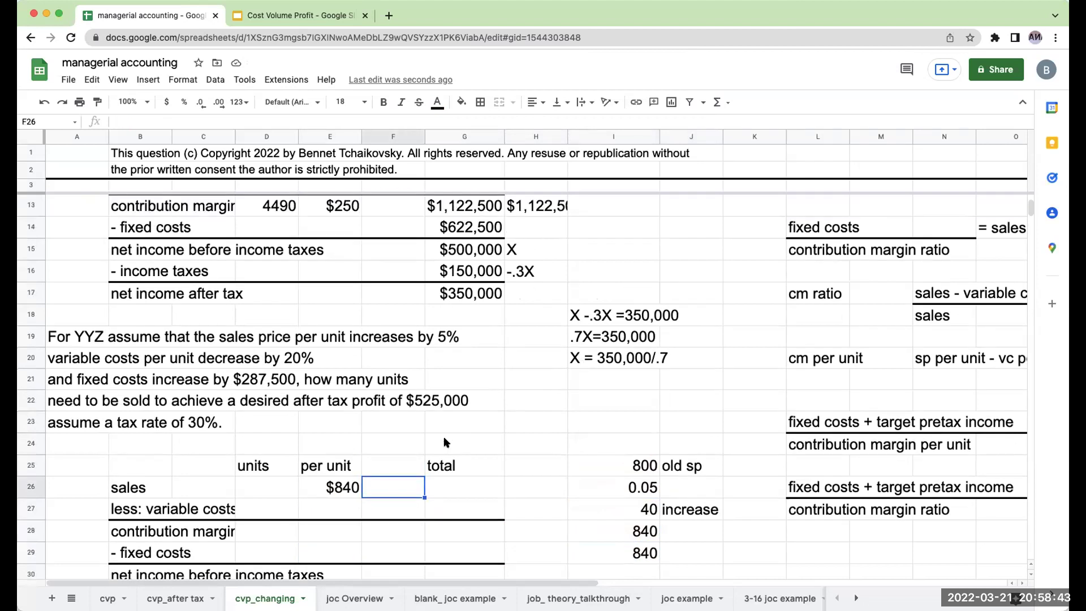
scroll(433, 404, "up", 2)
- Enter the old 550 variable cost, a -20% rate and the 110 'decrease' amount
left_click(355, 254)
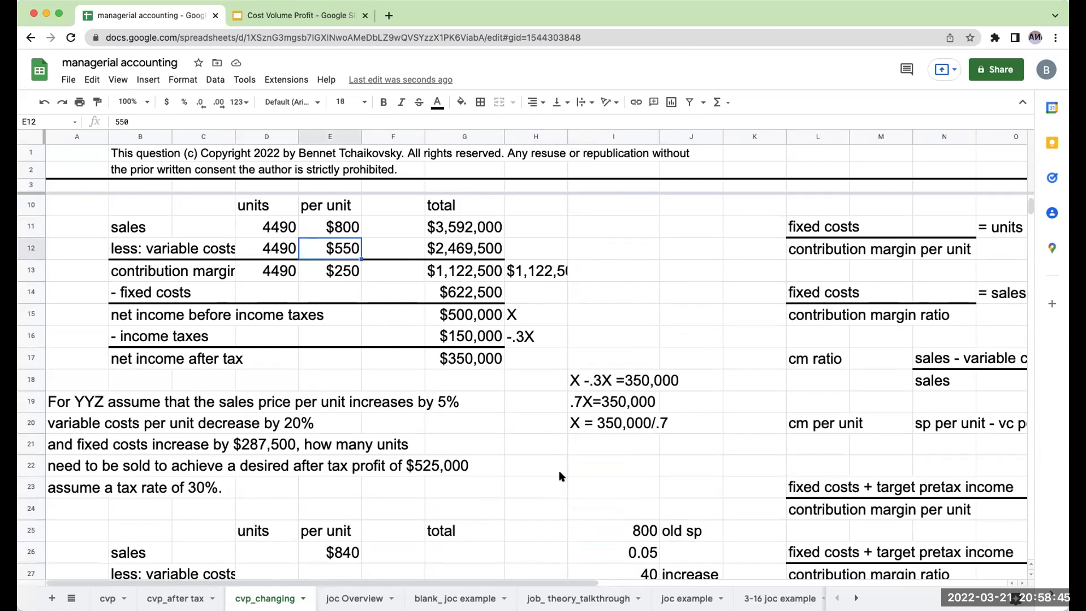
scroll(559, 470, "down", 2)
scroll(651, 482, "down", 4)
left_click(652, 487)
type("550")
key("Return")
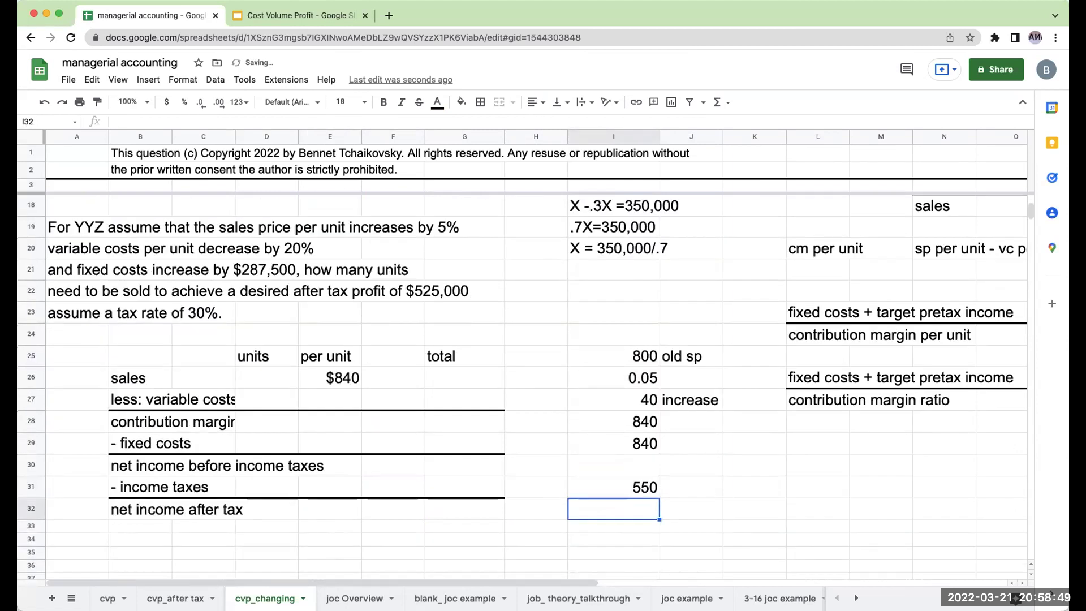
type("=-")
type("0.2")
key("Return")
type("=I31")
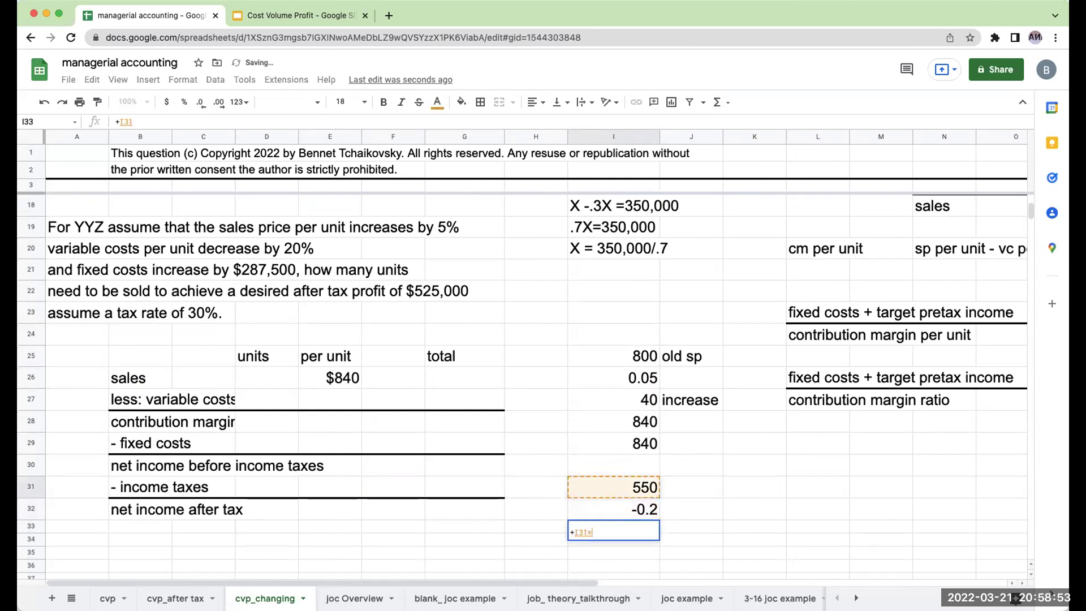
type("*I32")
key("Return")
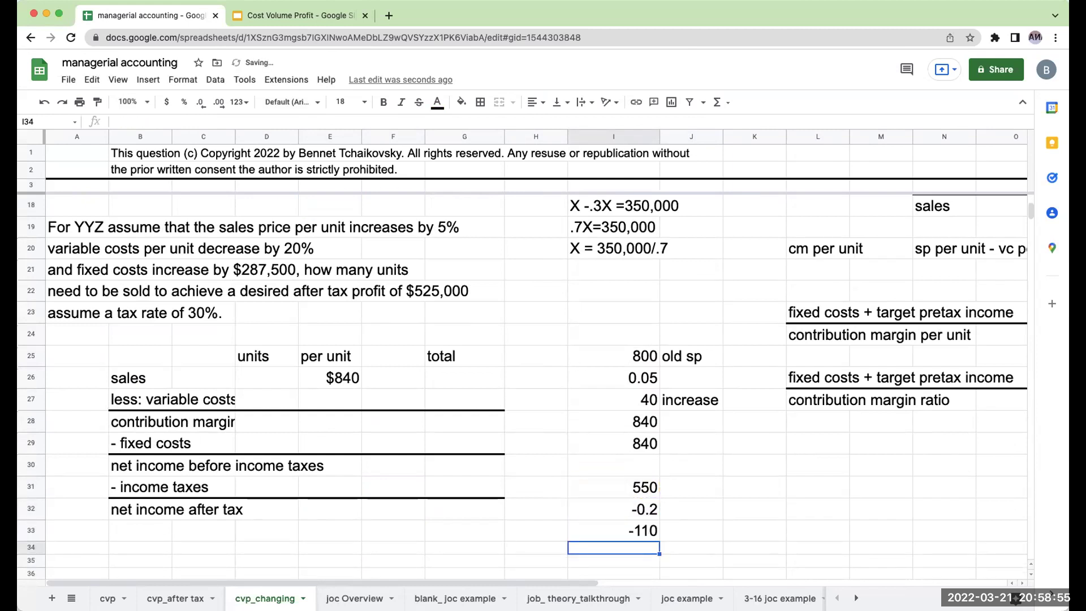
key("Up")
key("Right")
type("decrease")
key("Return")
- Compute the 440 new variable cost, label it 'new vc', and repeat it below
key("Up")
key("Left")
key("Down")
type("+I31+I33")
key("Return")
key("Up")
key("Right")
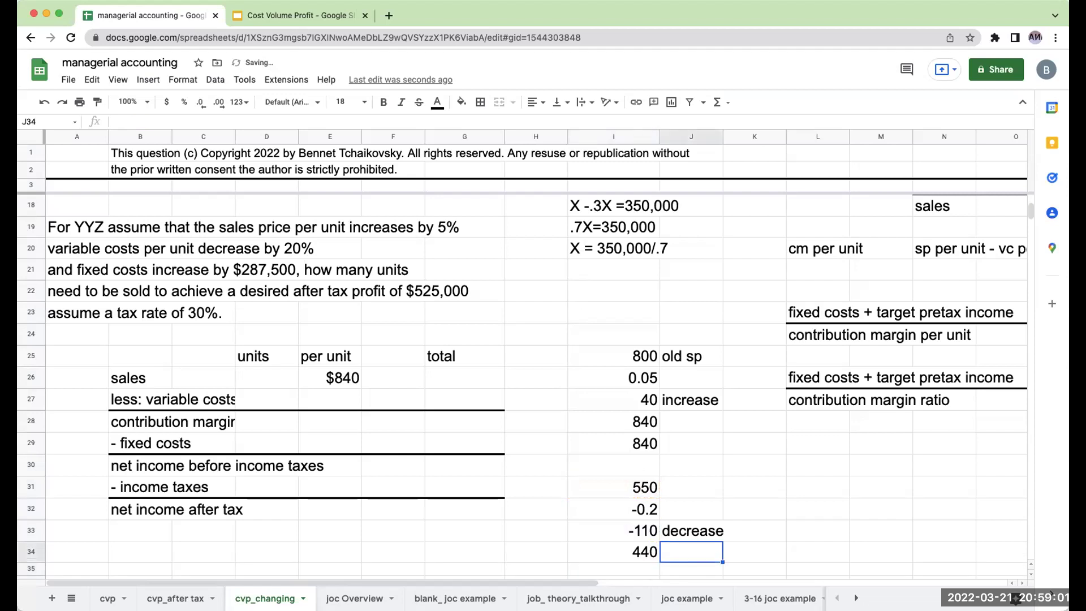
type("new vc")
key("Return")
key("Up")
key("Left")
key("Down")
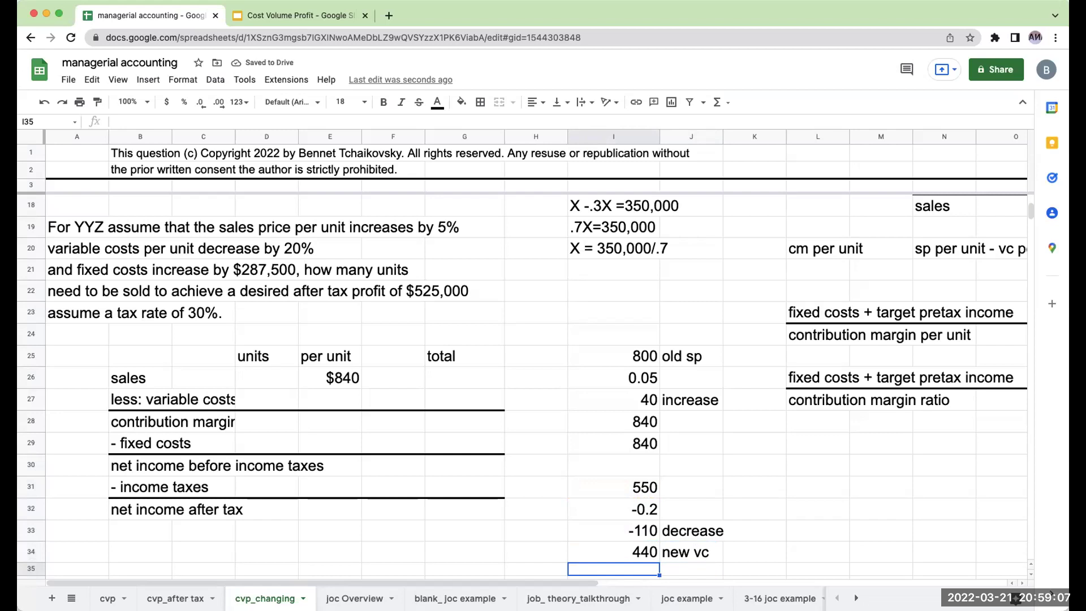
type("+")
key("Up")
key("Up")
key("Up")
key("Up")
key("Return")
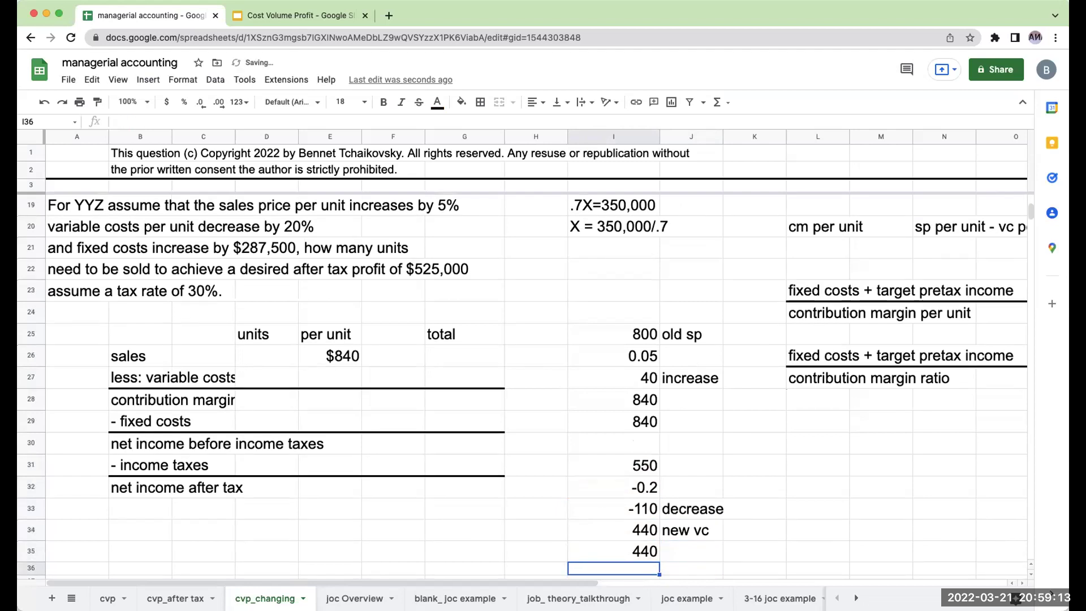
- Set variable costs per unit to -440 and contribution margin per unit to 400
left_click(334, 383)
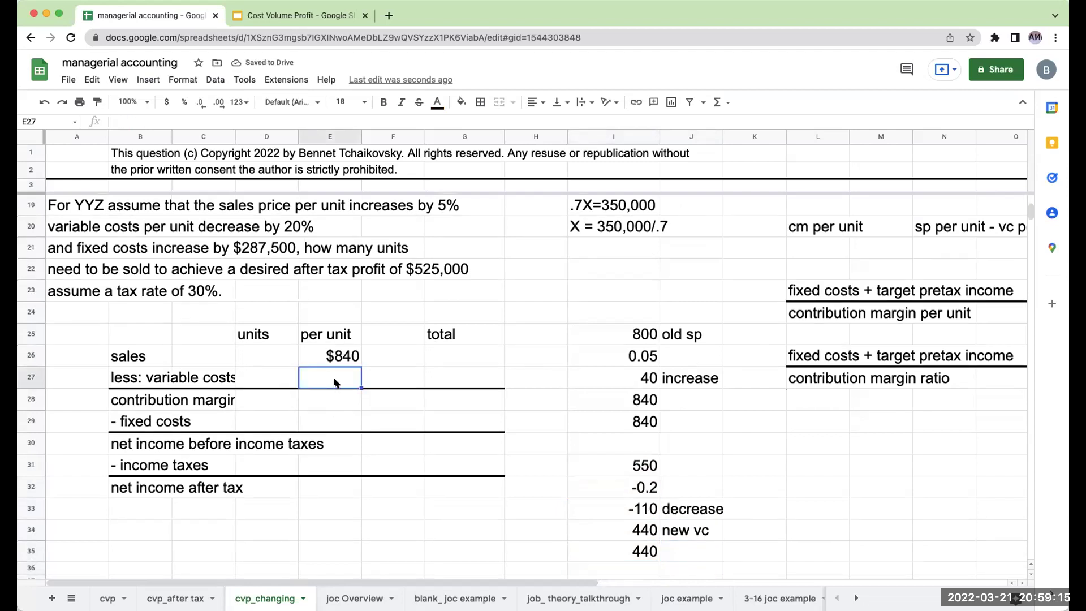
type("=-")
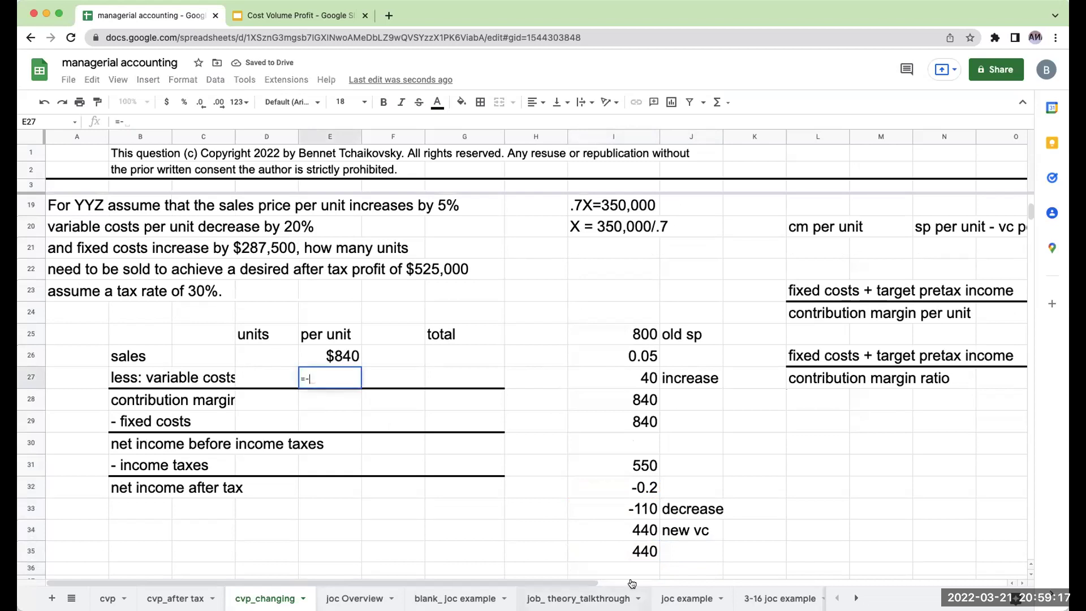
left_click(642, 553)
key("Return")
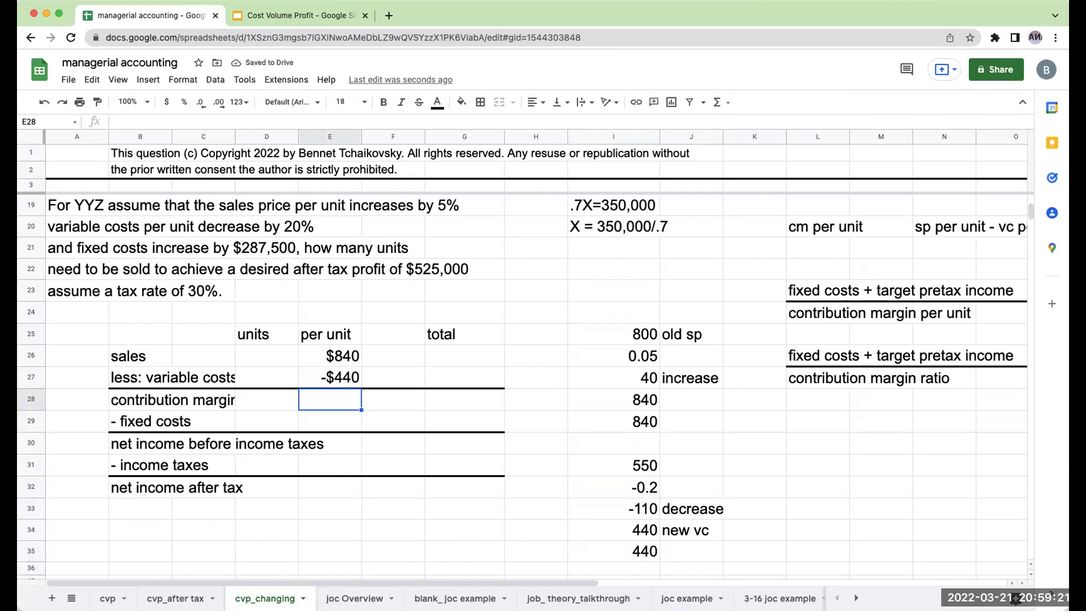
type("=E26+E27")
key("Return")
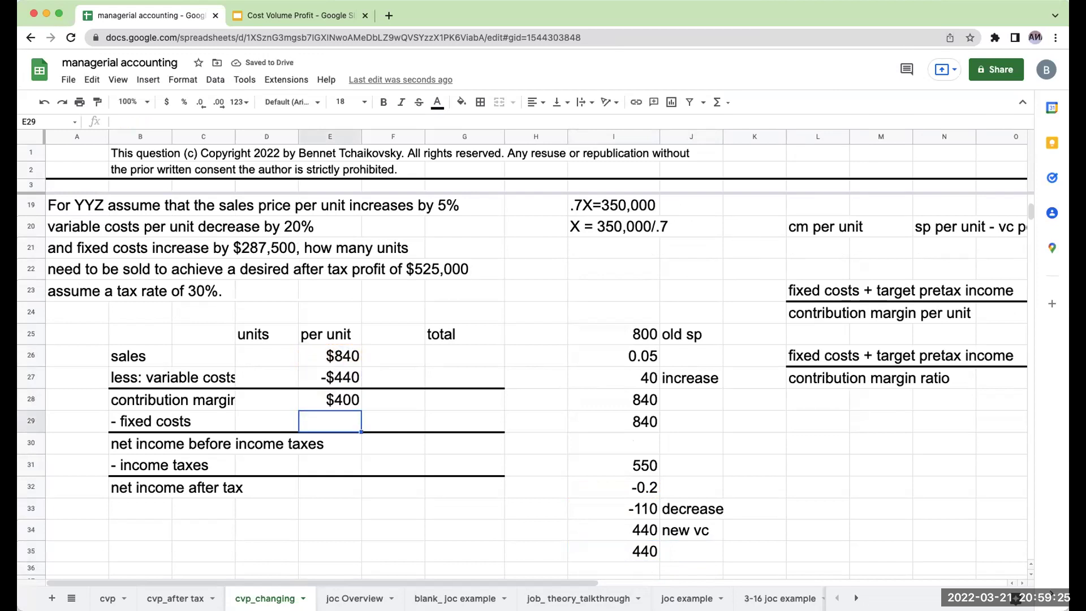
key("Right")
key("Right")
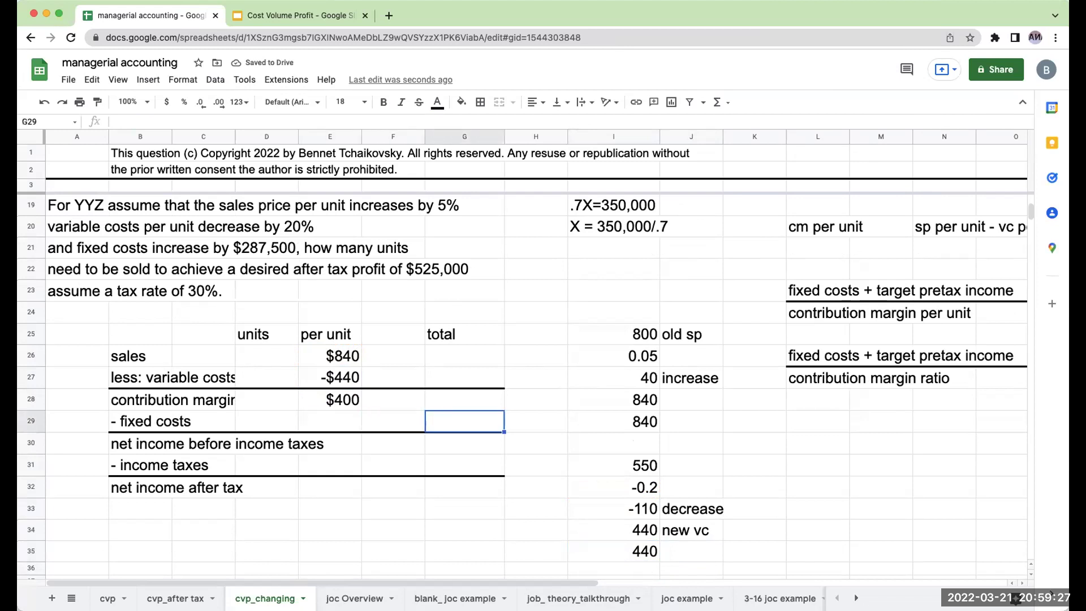
scroll(381, 472, "up", 2)
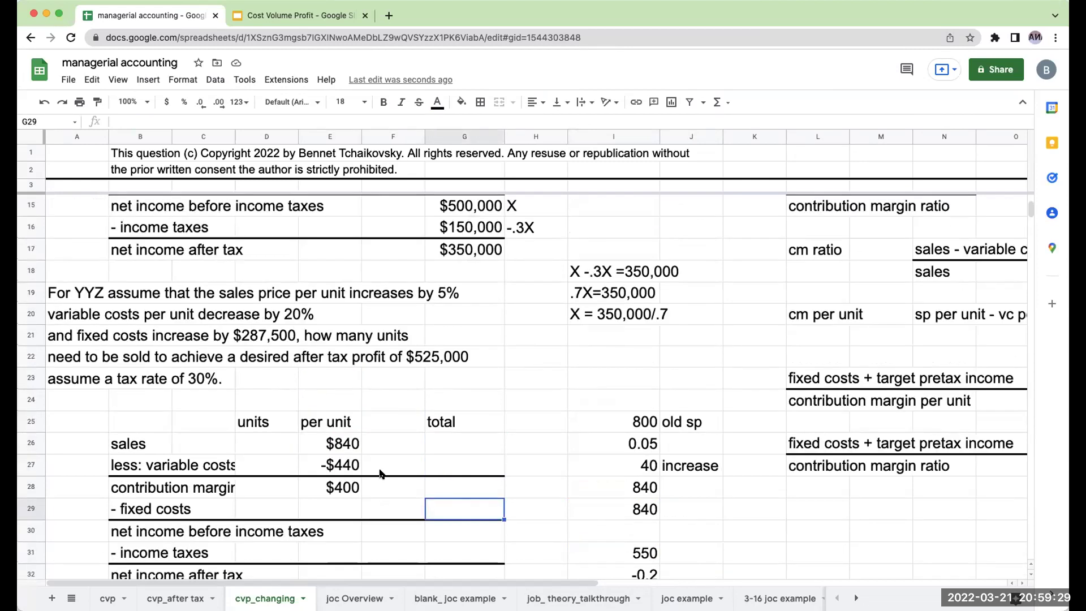
scroll(382, 472, "up", 1)
- Sum fixed costs of 622,500 and 287,500 aside, then enter 910,000 in G29
left_click(535, 556)
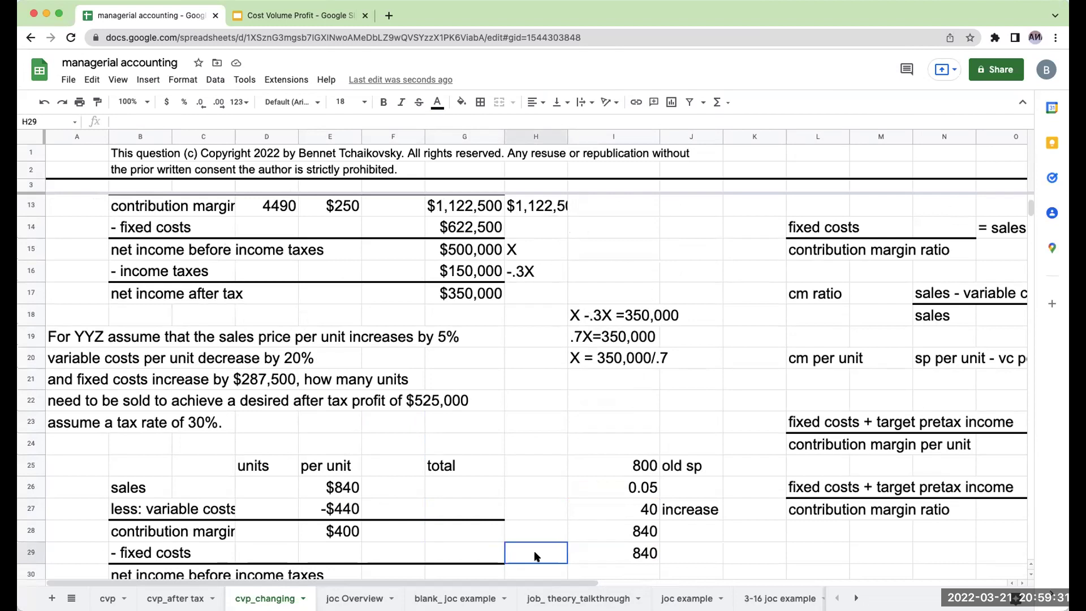
key("Right")
key("Right")
key("Down")
key("Down")
key("Down")
key("Down")
key("Down")
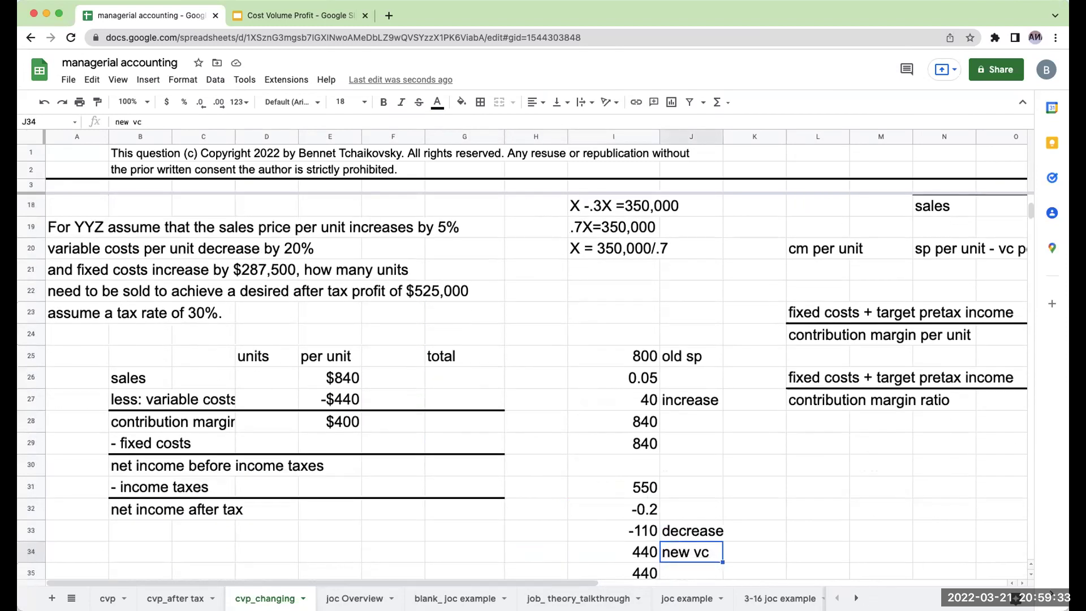
key("Down")
key("Down")
key("Down")
key("Left")
type("622500")
key("Return")
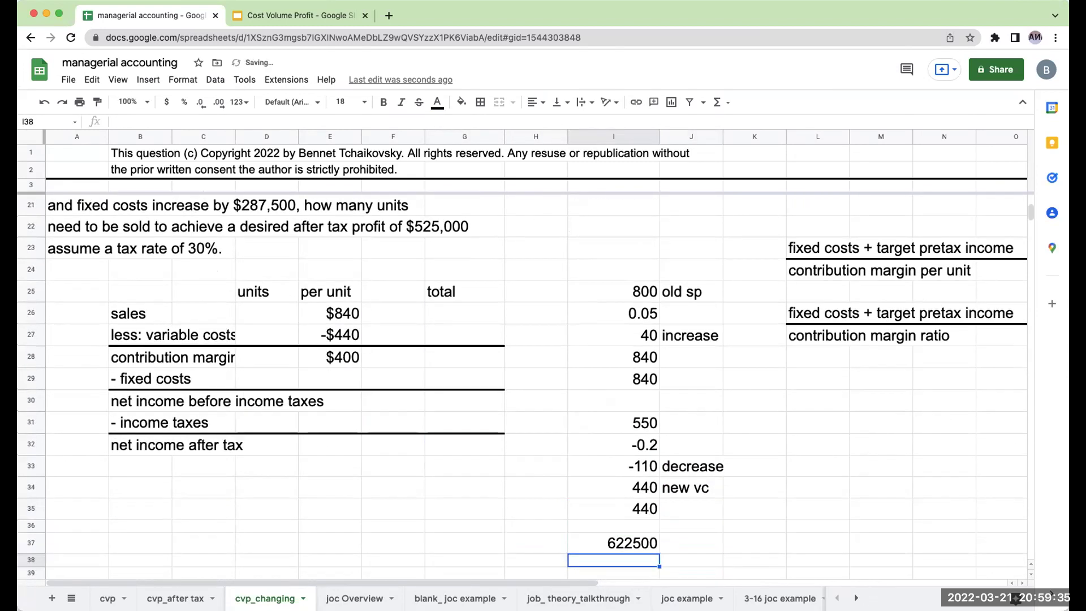
type("287500")
key("Return")
type("=I37+I38")
key("Return")
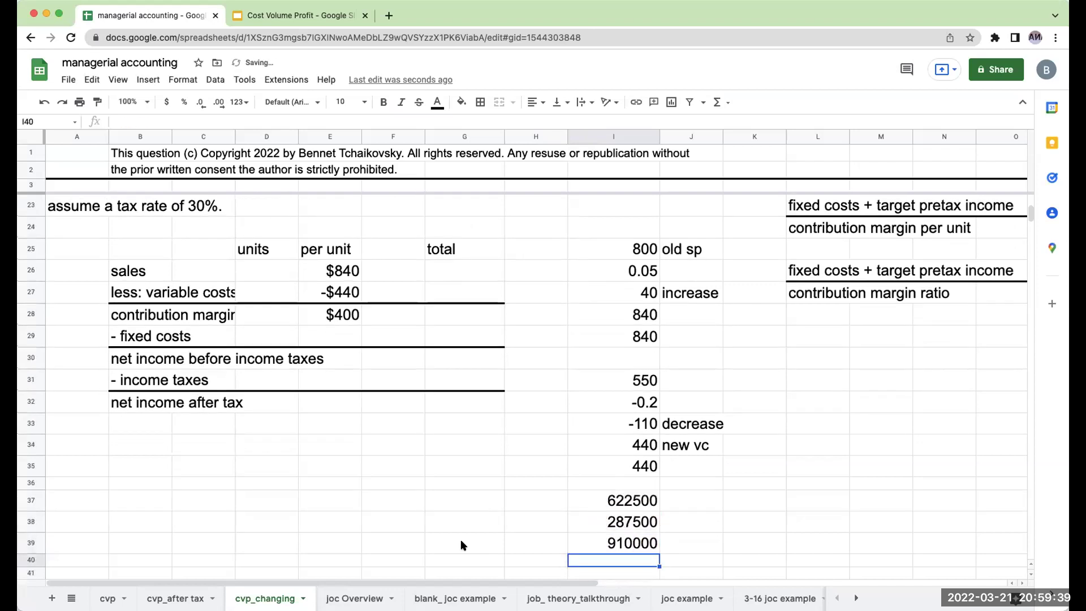
left_click(440, 336)
type("910,000")
key("Return")
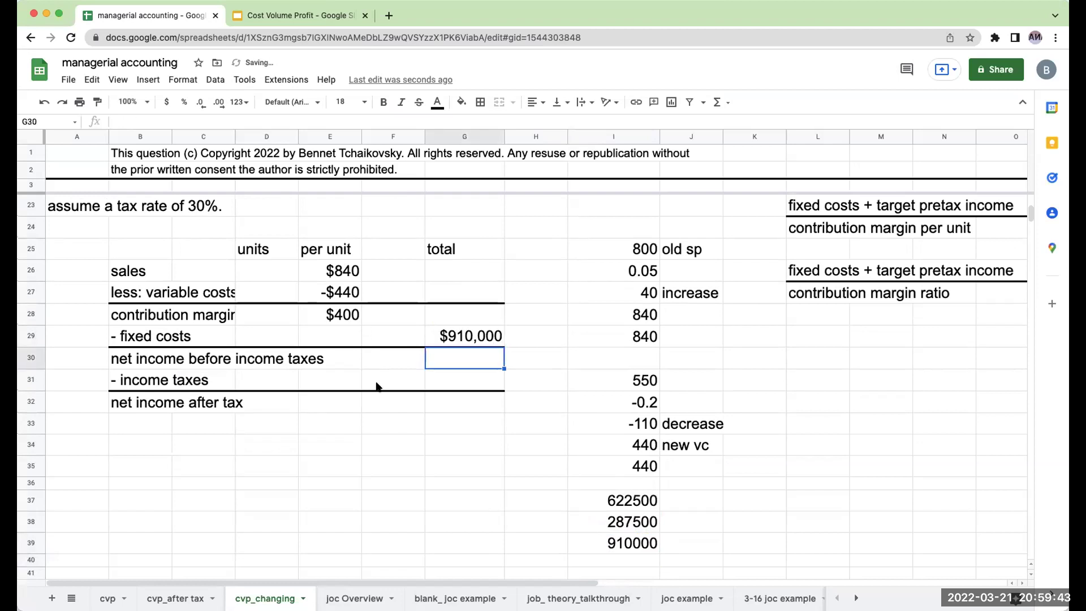
scroll(378, 386, "up", 5)
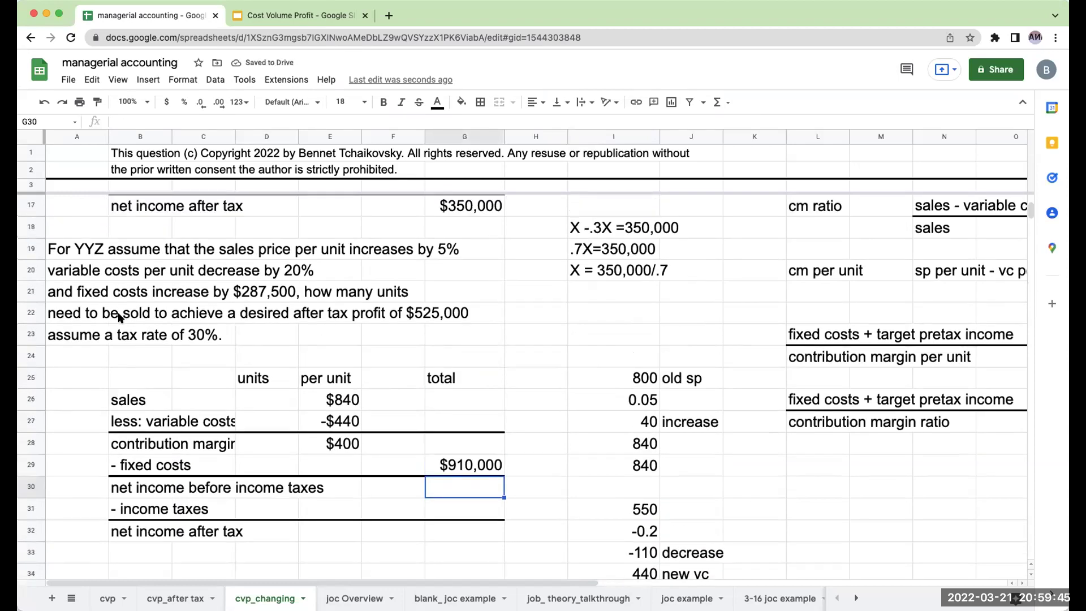
- Enter the $525,000 target after-tax income, with Y and .3Y beside pretax income and taxes
left_click(423, 314)
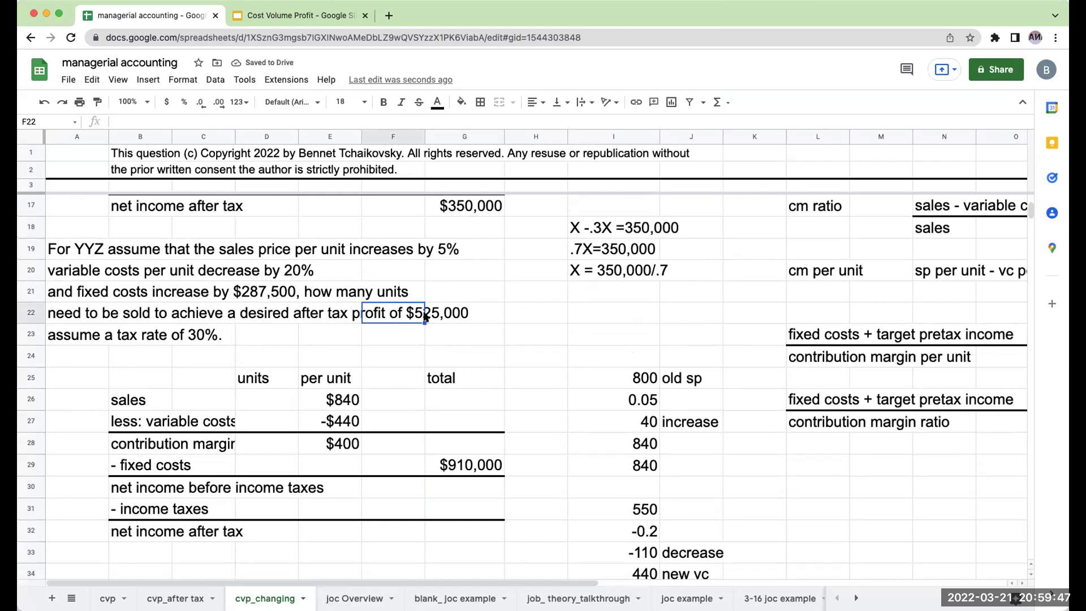
left_click(561, 406)
left_click(486, 532)
type("525000")
key("Return")
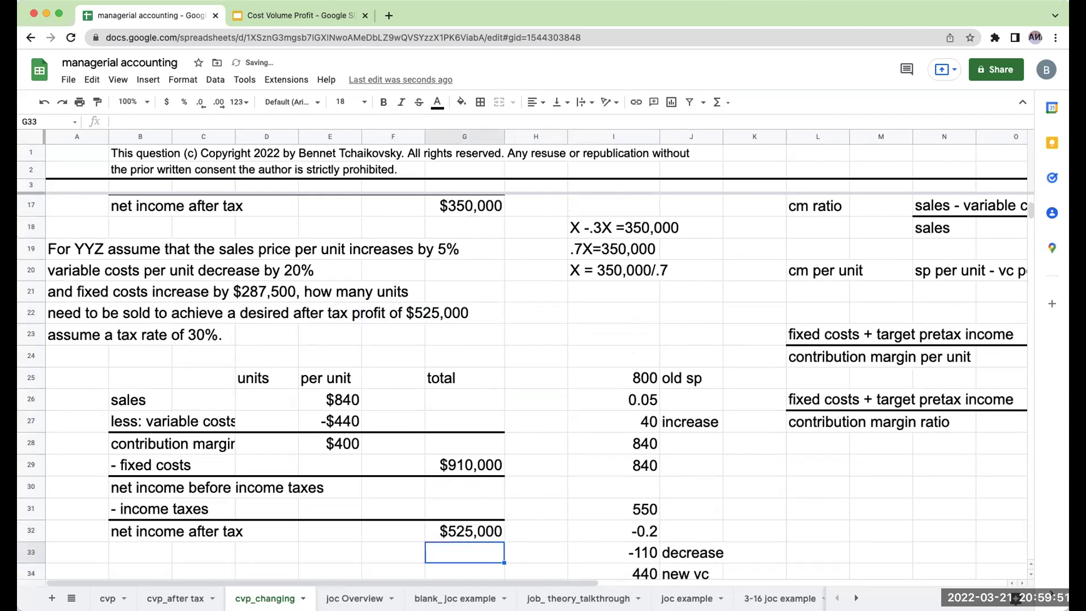
key("Up")
key("Up")
key("Up")
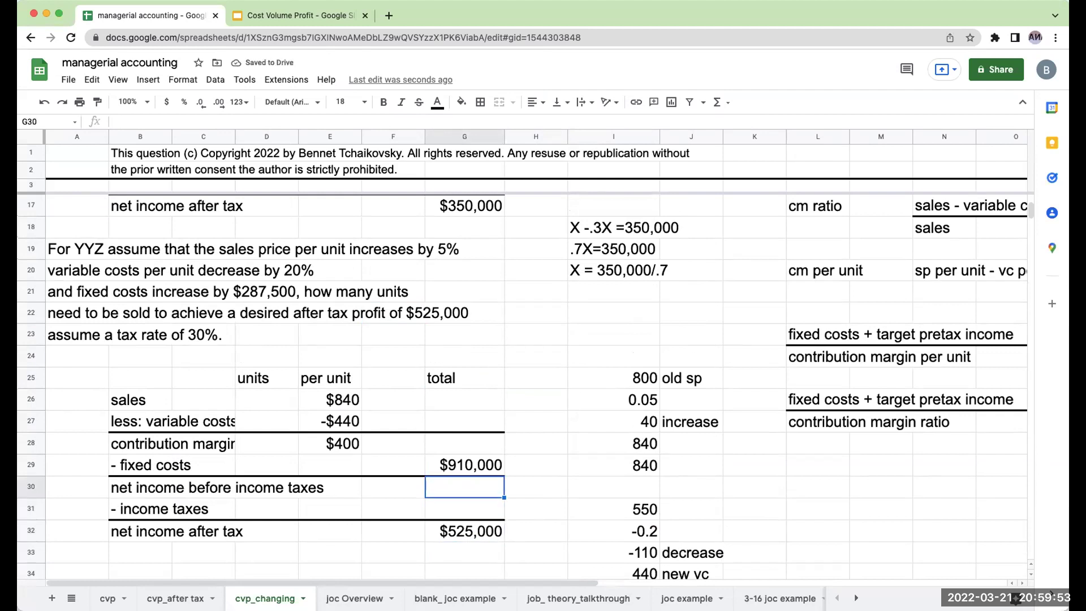
key("Right")
type("UY")
key("BackSpace")
key("BackSpace")
type("Y")
key("Return")
type("Y")
key("BackSpace")
type("'.3Y")
key("Return")
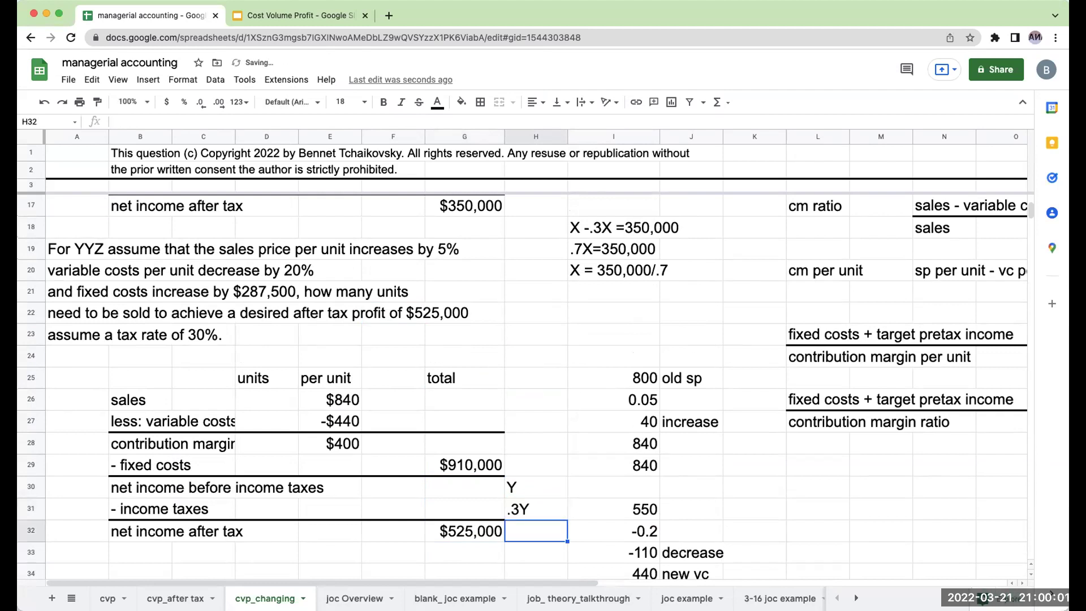
- Write the lines Y-.3Y=525,000, .7Y=525,000 and Y=525,000/.7 in F34:F36
key("Down")
key("Down")
key("Down")
key("Up")
key("Left")
key("Left")
type("Y-.3Y=")
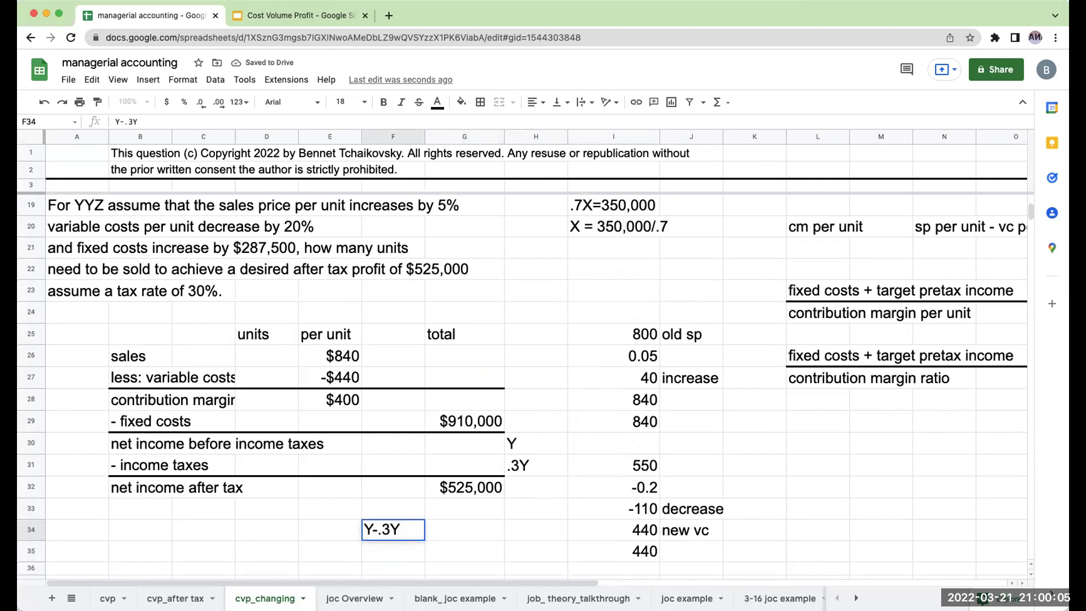
type("525,000")
key("Return")
type(".7Y=525,000")
key("Return")
type("Y=525,")
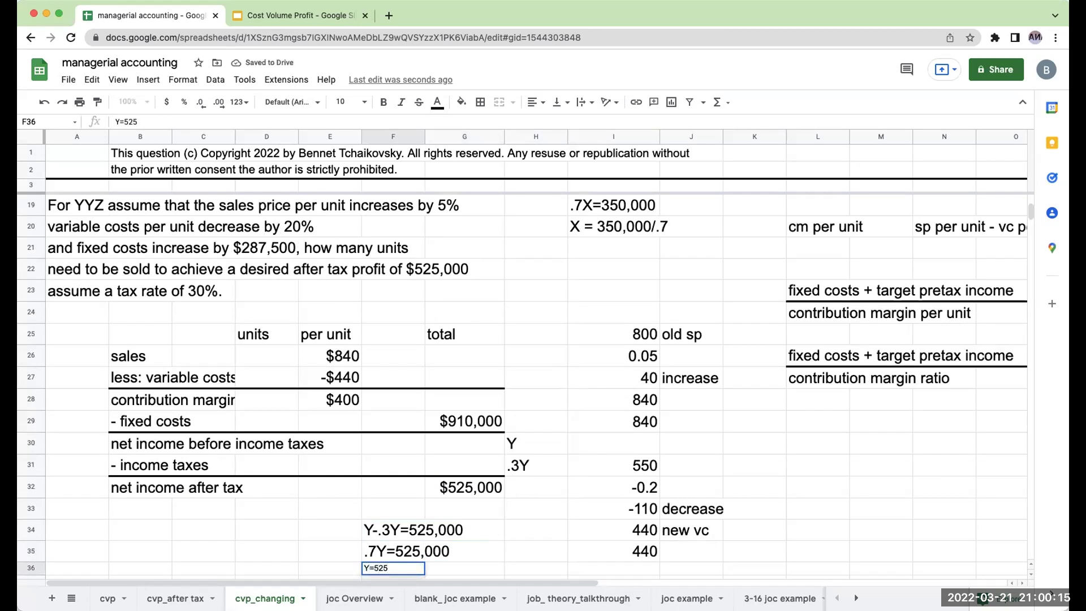
type("000/.")
type("7")
key("Return")
key("Up")
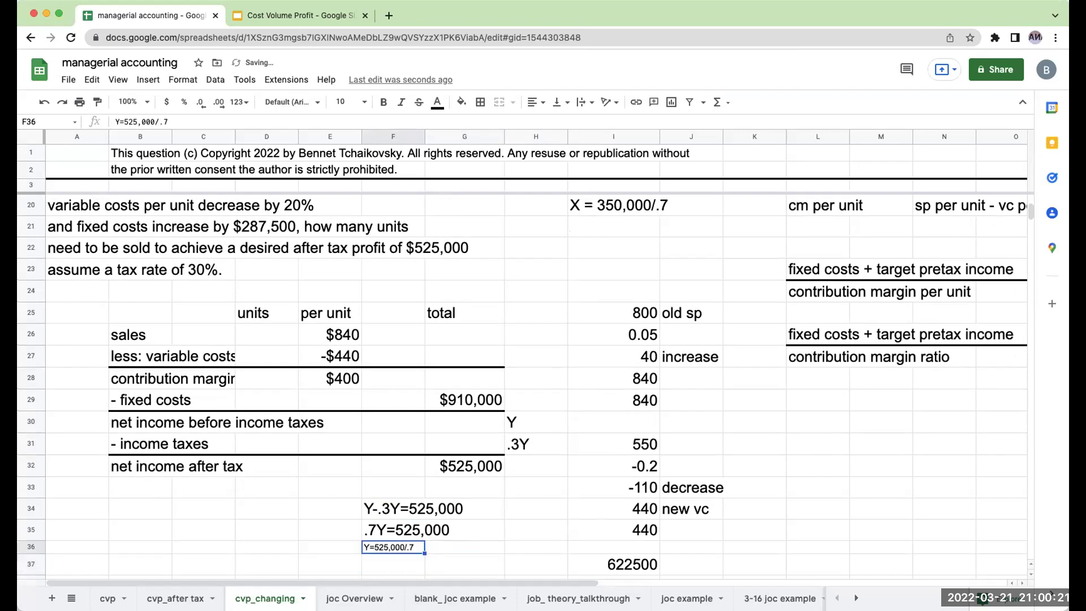
left_click(350, 102)
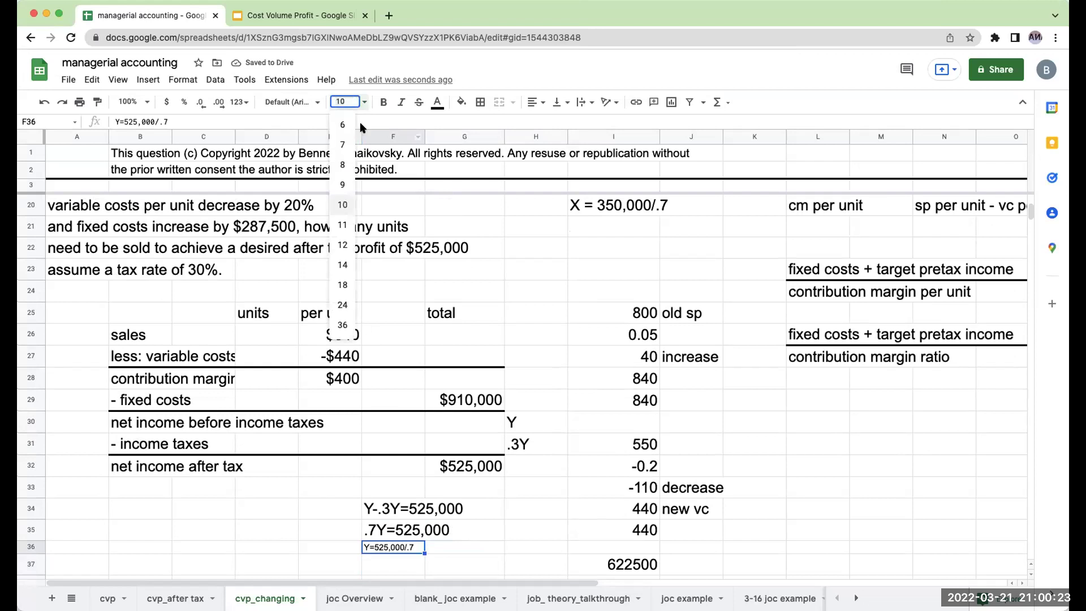
- Set the last equation to size 18; enter $750,000 pretax income and $225,000 taxes
left_click(344, 287)
left_click(470, 417)
type("=G32/.7")
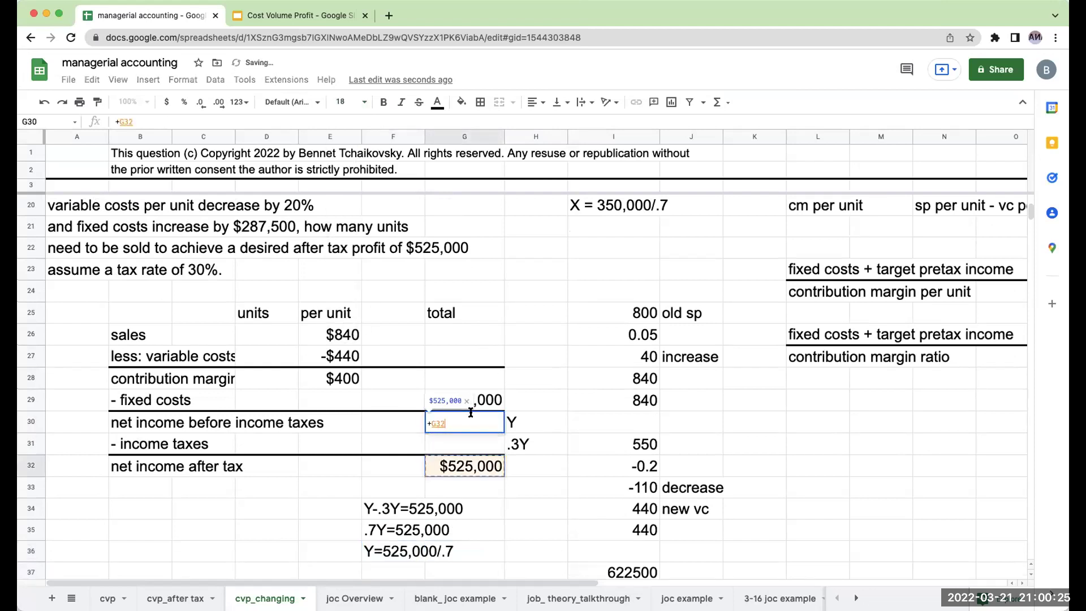
key("Return")
type("+G30")
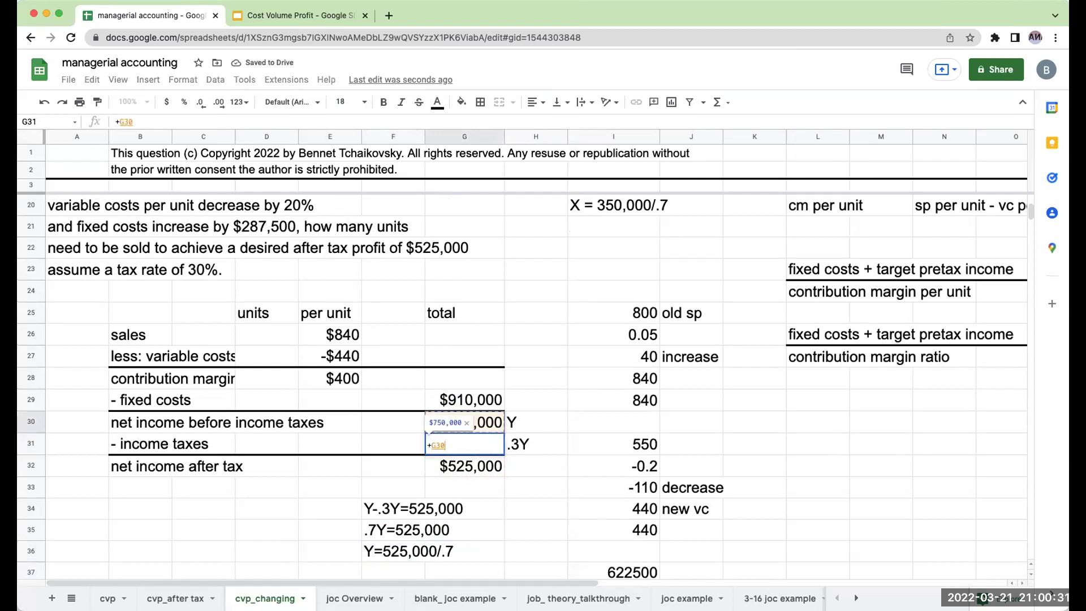
type("=G30*.3")
key("Return")
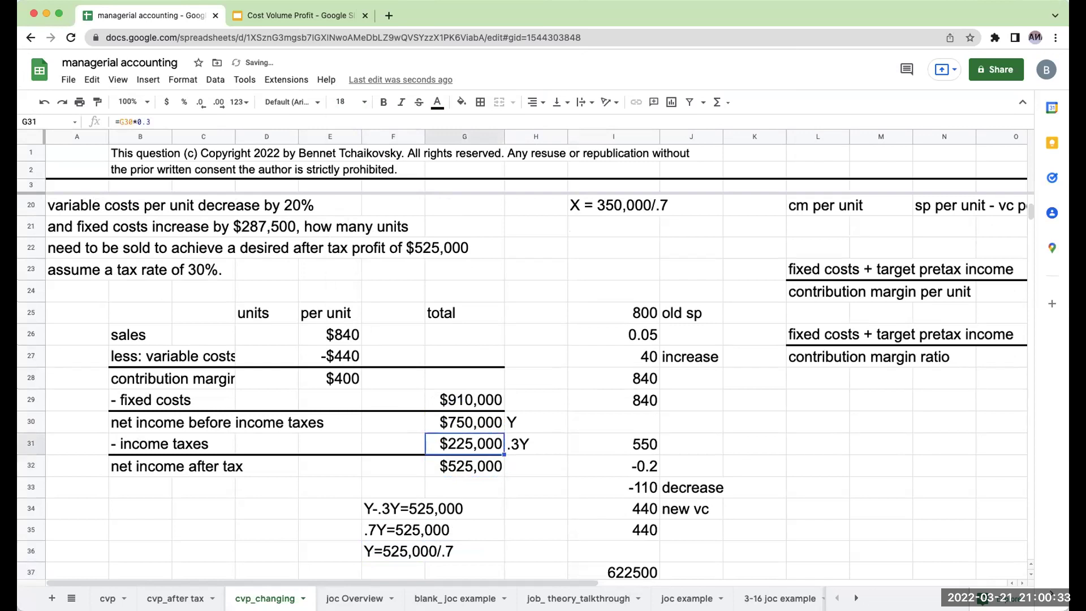
- Test a =G30-G31 check formula returning 525,000, then delete it
key("Right")
key("Right")
key("Down")
key("Left")
key("Left")
key("Down")
key("Down")
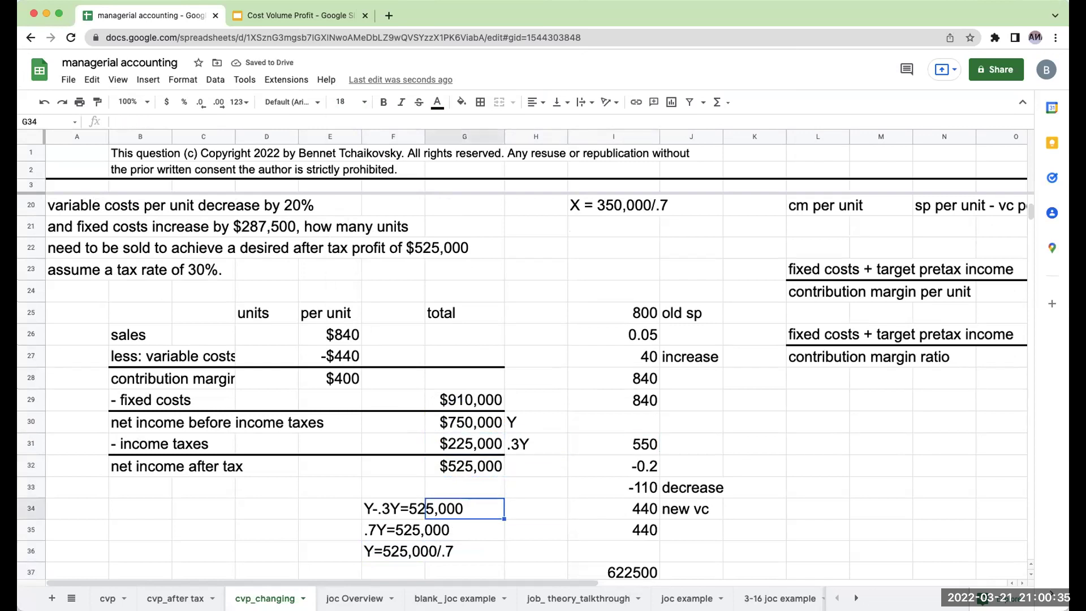
key("Up")
type("=")
key("Up")
key("Up")
key("Up")
type("-")
key("Up")
key("Up")
key("Return")
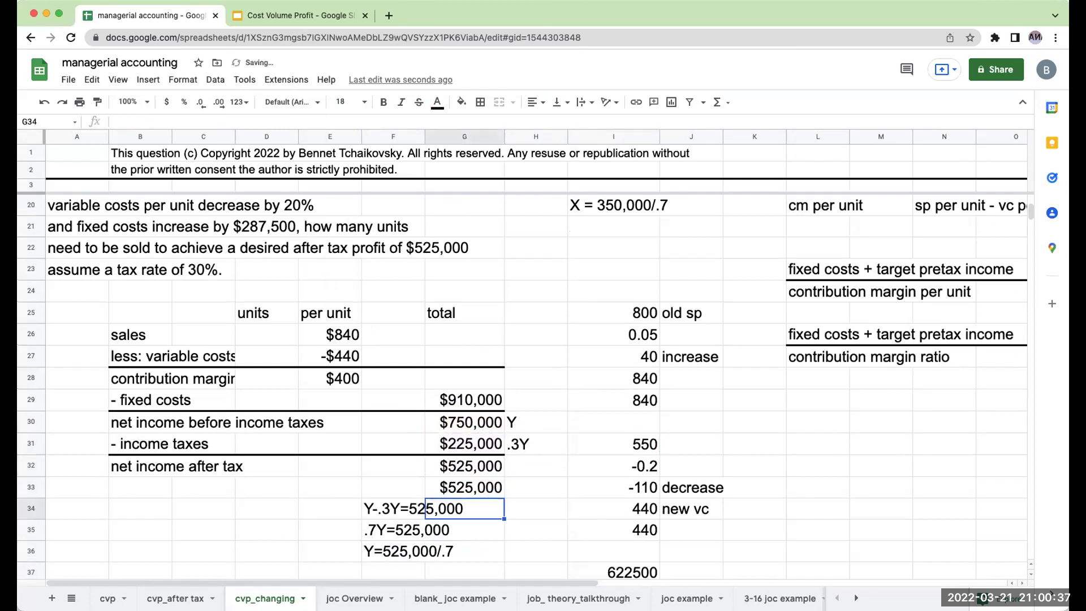
key("Up")
key("Delete")
key("Down")
key("Up")
key("Up")
key("Up")
key("Up")
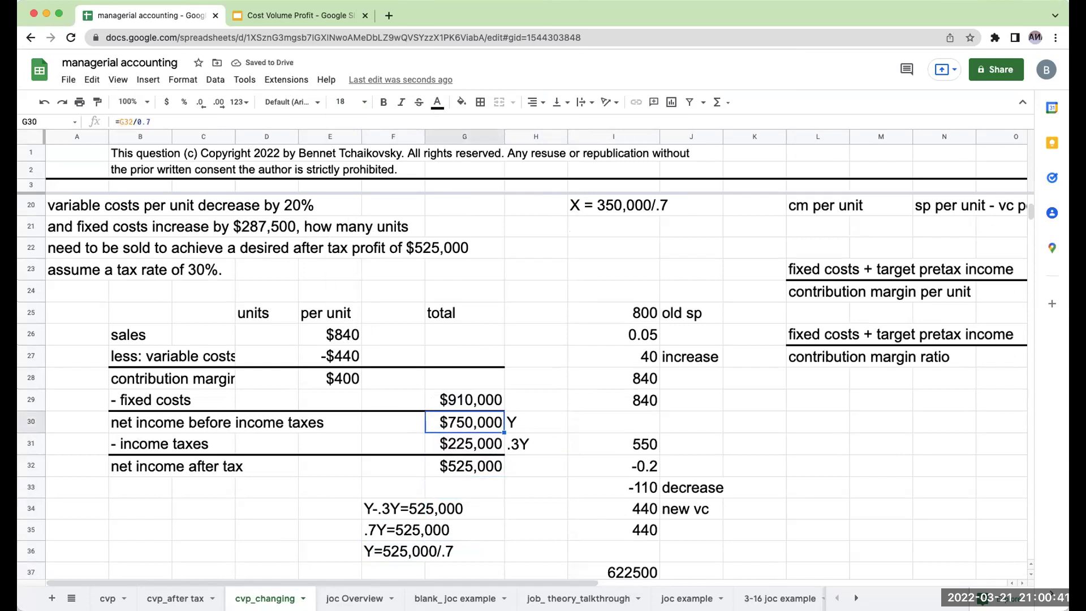
- Total the $1,660,000 contribution margin and divide by $400 to get 4,150 units
key("Up")
key("Up")
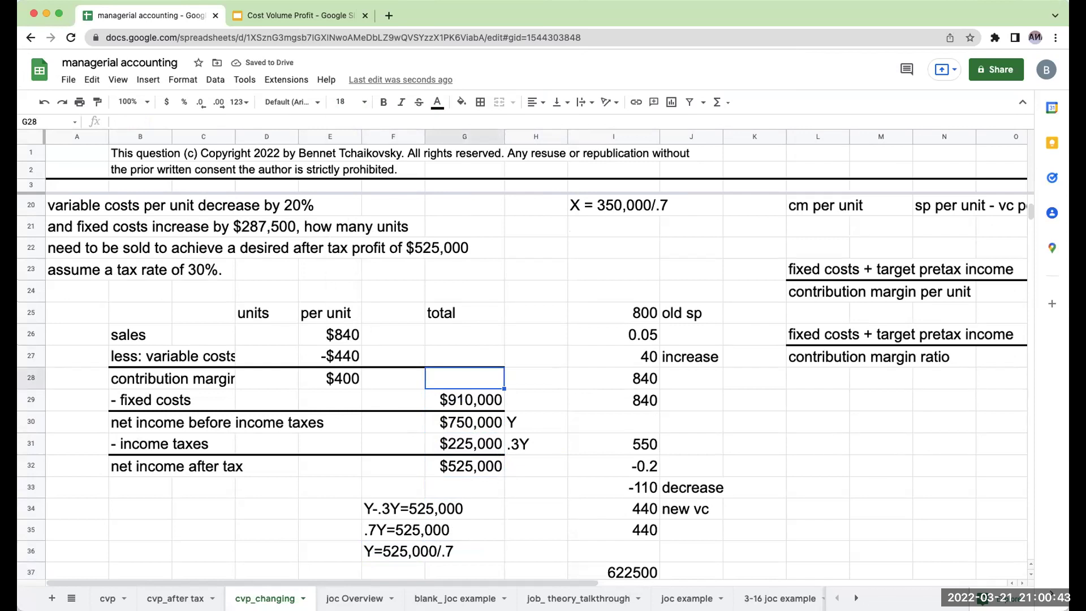
type("=G29+G30")
key("Return")
key("Up")
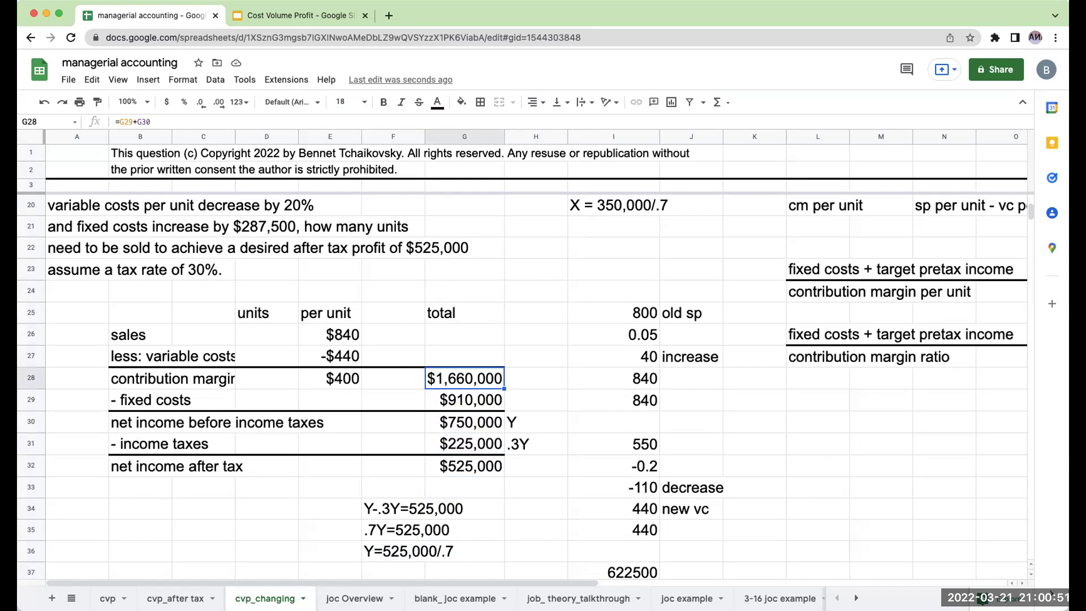
key("Left")
key("Left")
key("Left")
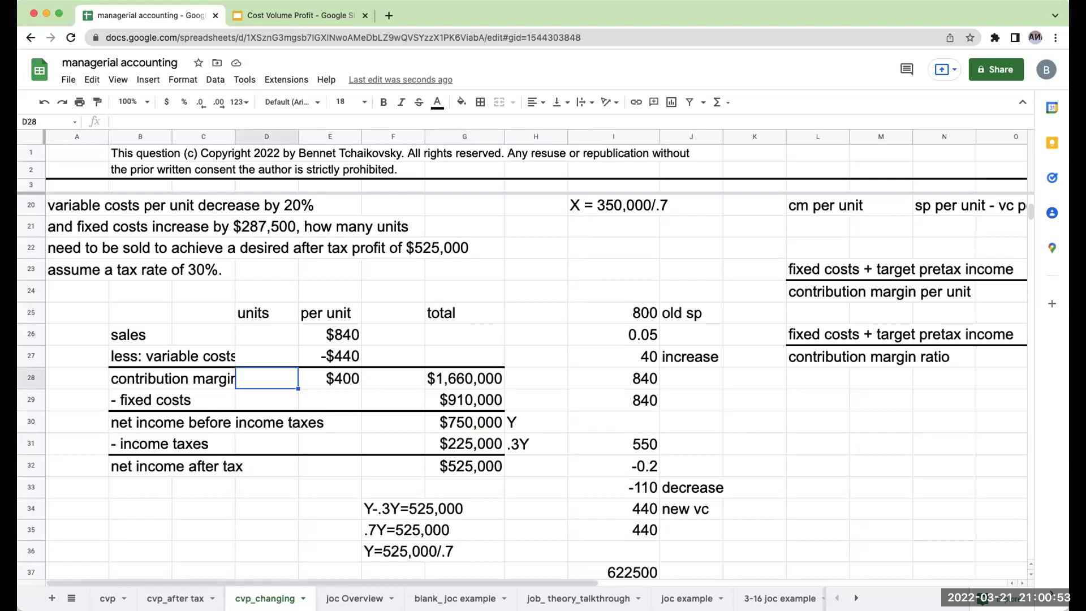
type("+")
key("Right")
key("Right")
key("Right")
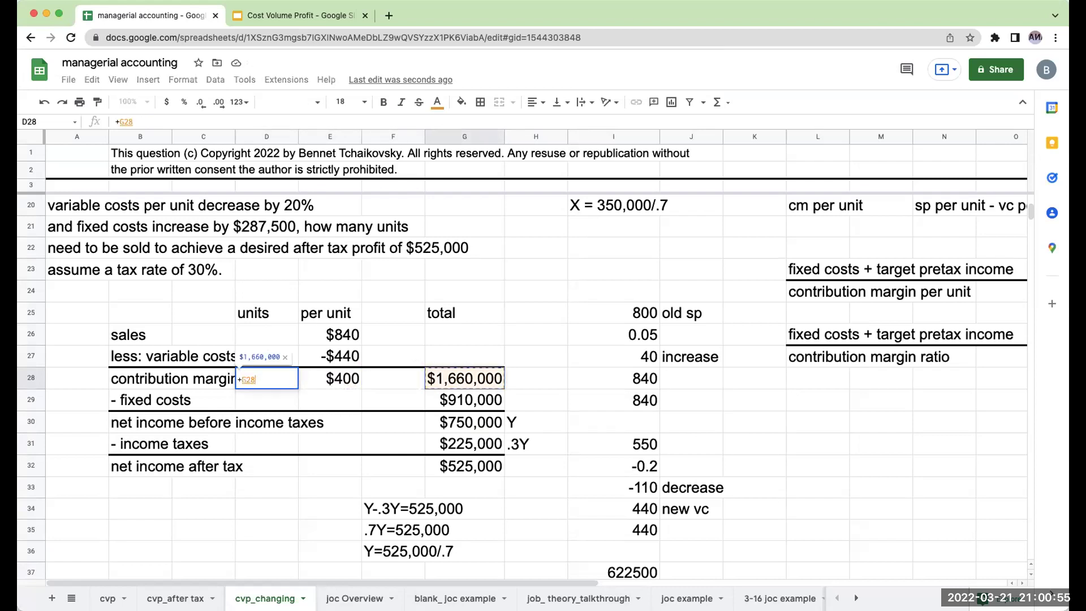
type("/")
key("Right")
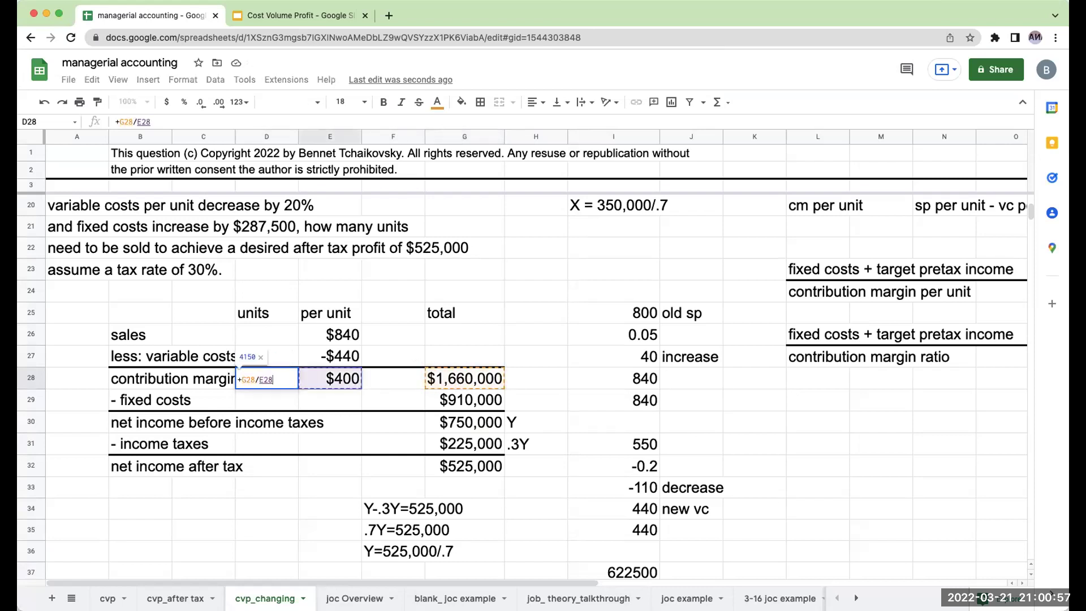
key("Return")
key("Up")
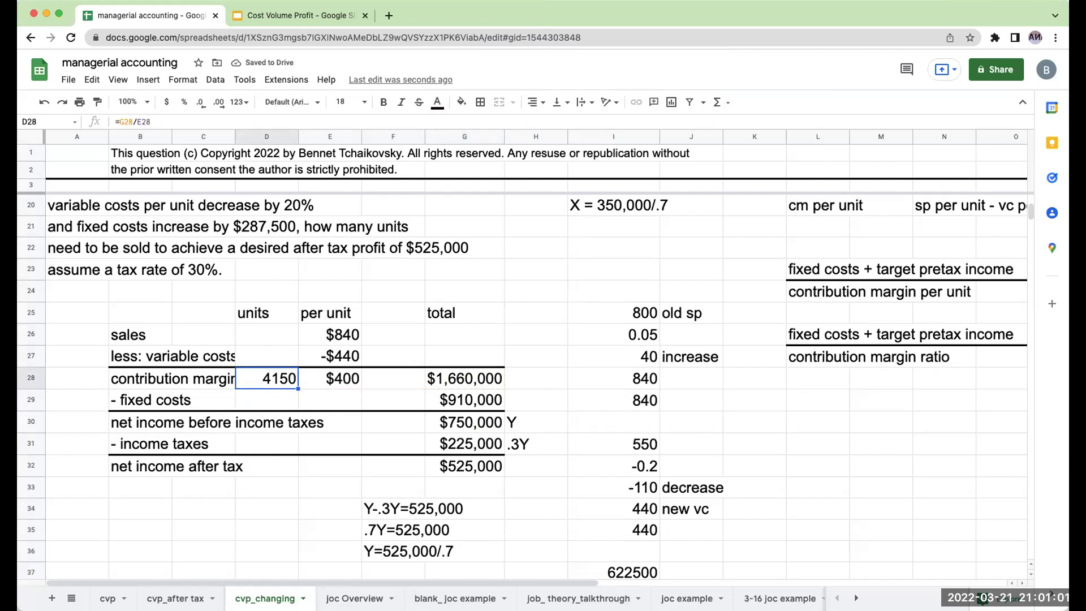
- Link the variable cost and sales units to the 4,150 units below (=D28, =D27)
key("Up")
type("+D28")
key("Return")
key("Up")
key("Up")
type("+D27")
key("Return")
key("Up")
- Compute sales of $3,486,000 and variable costs of -$1,826,000 as units times per-unit amounts
key("Right")
key("Right")
key("Right")
type("+E26*D26")
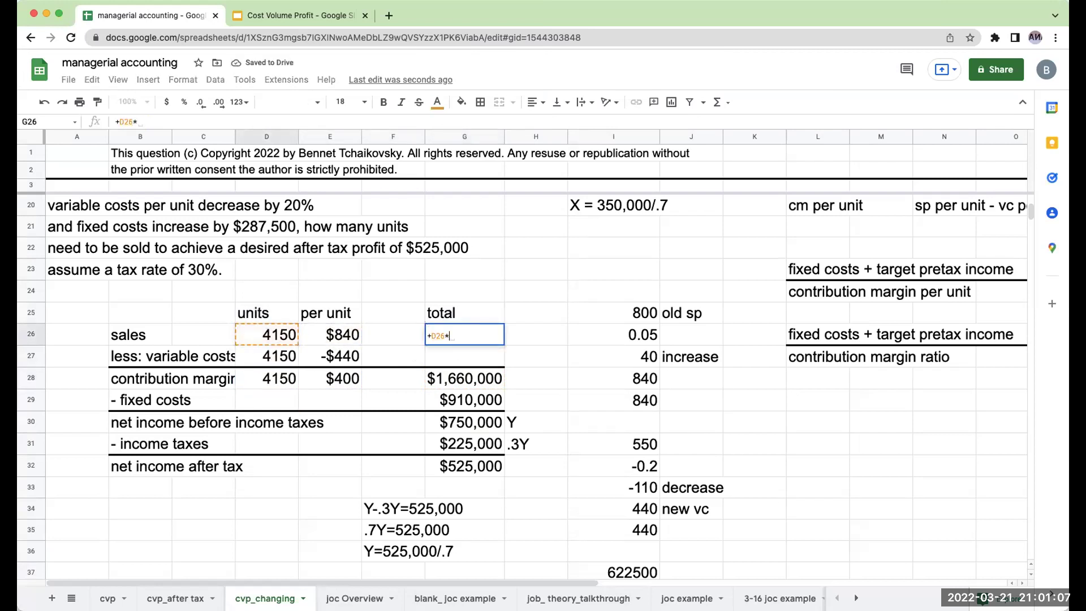
key("Return")
type("+")
key("Left")
key("Left")
key("Left")
type("*")
key("Left")
key("Left")
- Copy the contribution margin total into H28 with =G28 and recheck the totals
key("Return")
key("Right")
type("+")
key("Left")
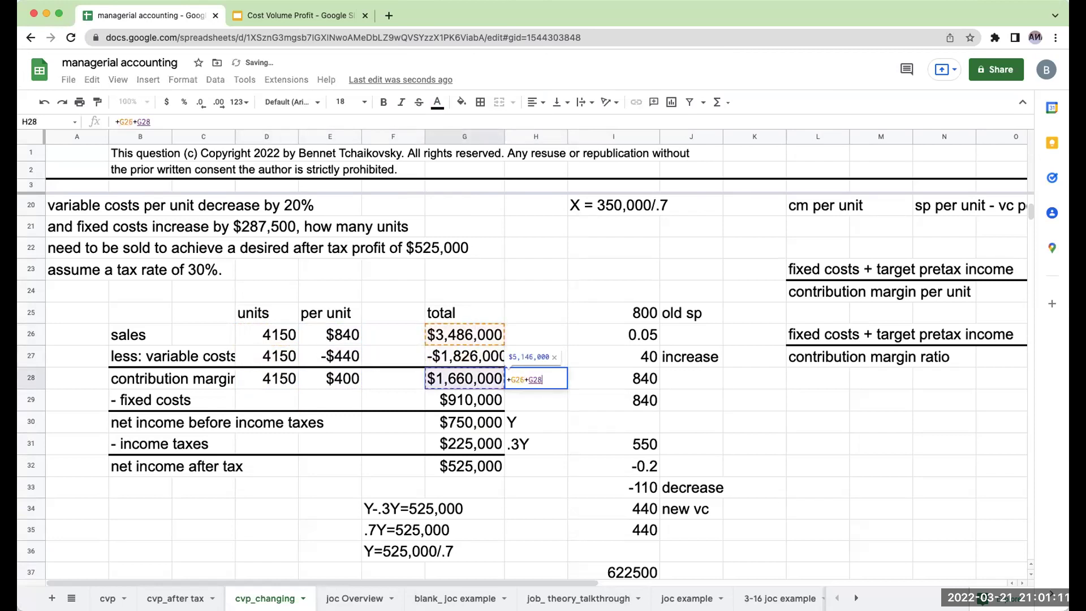
key("Return")
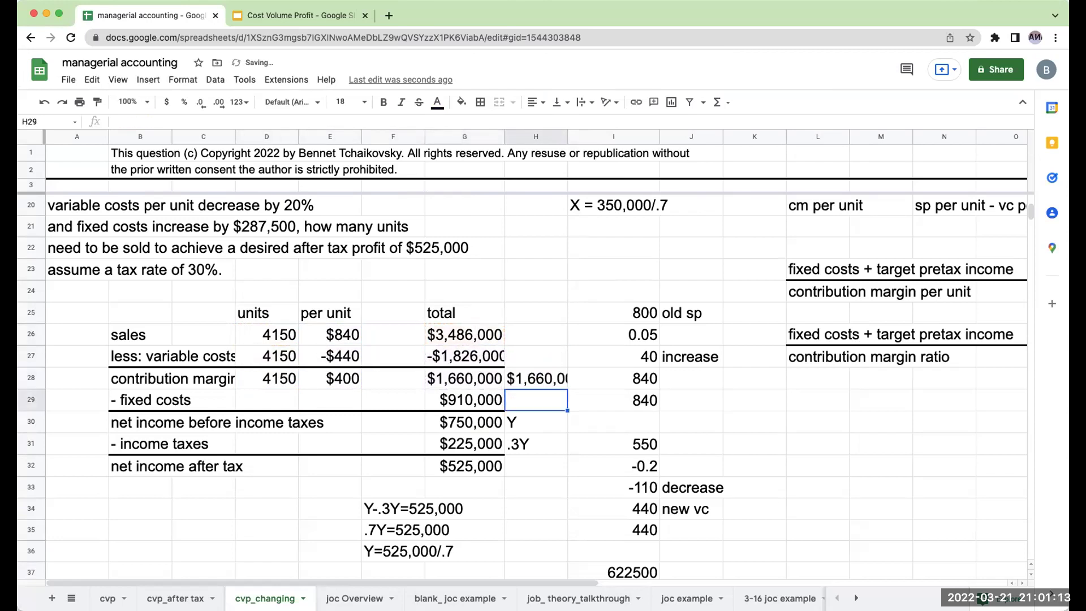
key("Left")
key("Up")
key("Up")
key("Up")
key("Down")
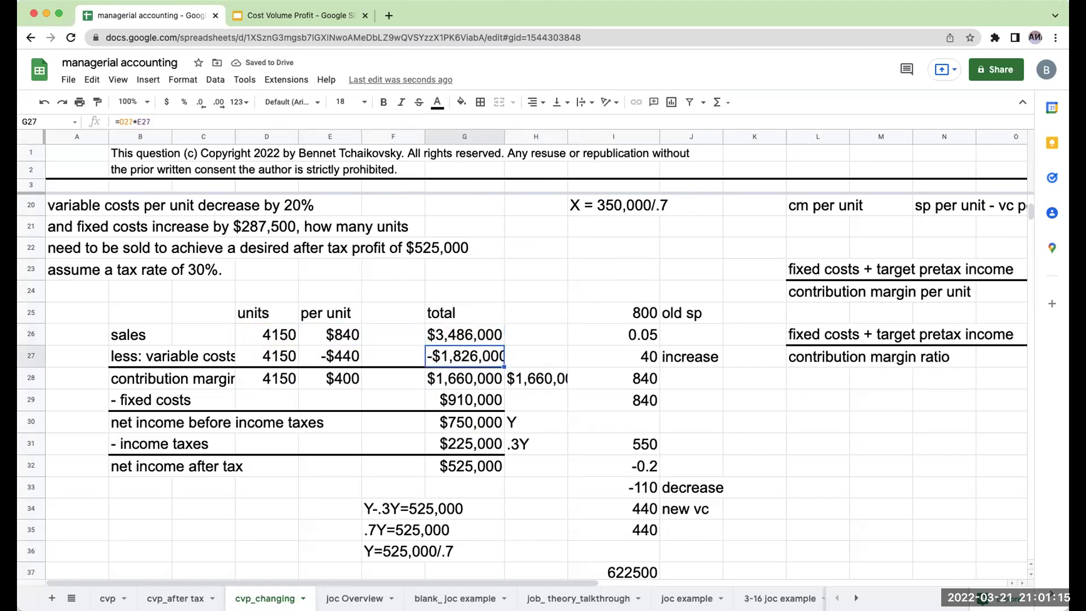
key("Down")
key("Down")
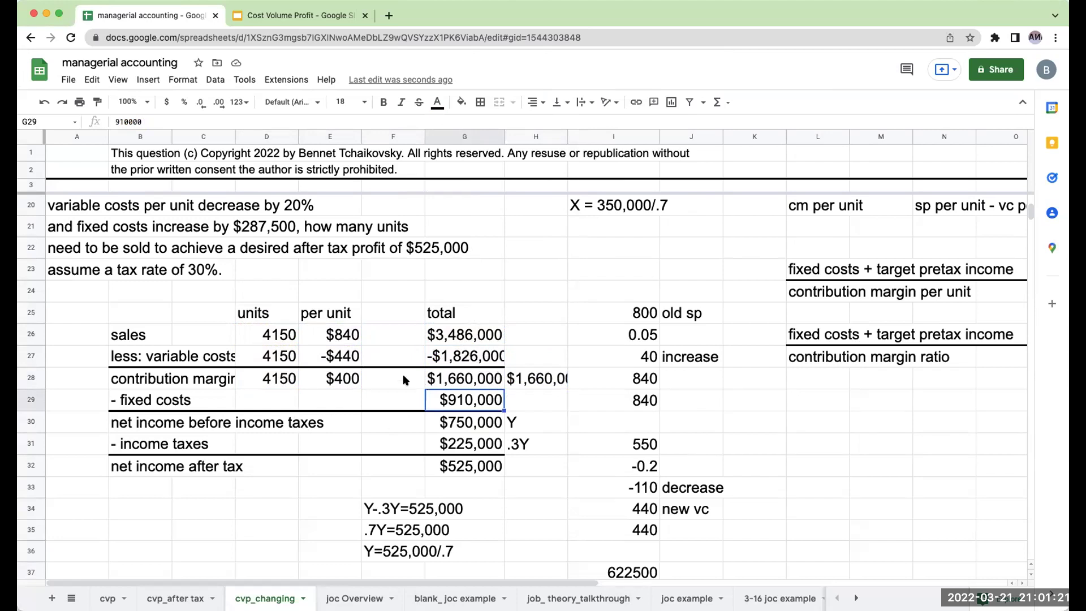
scroll(341, 365, "up", 1)
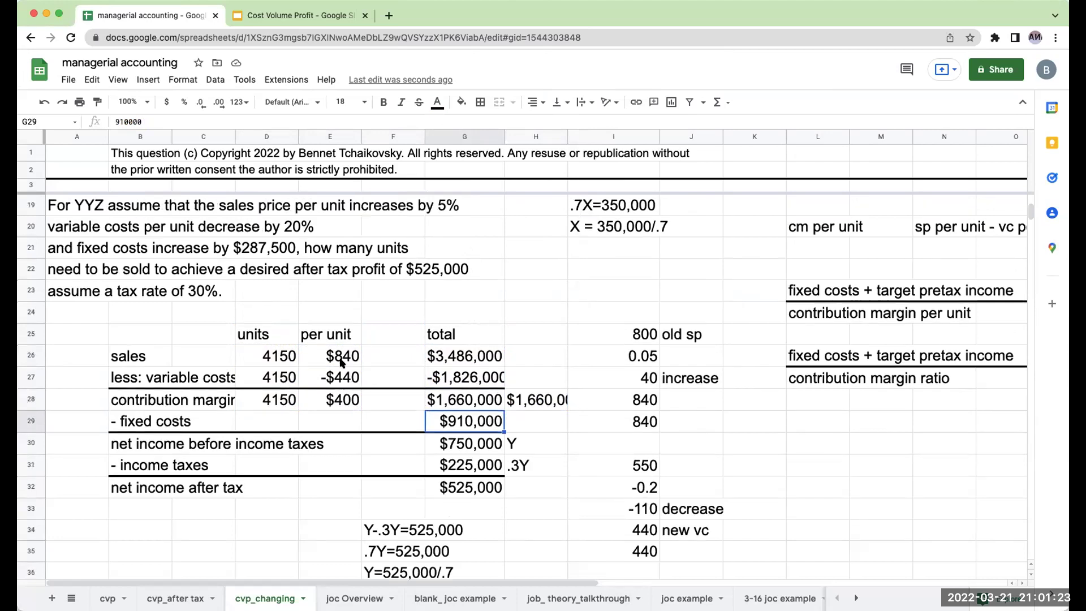
scroll(340, 364, "up", 1)
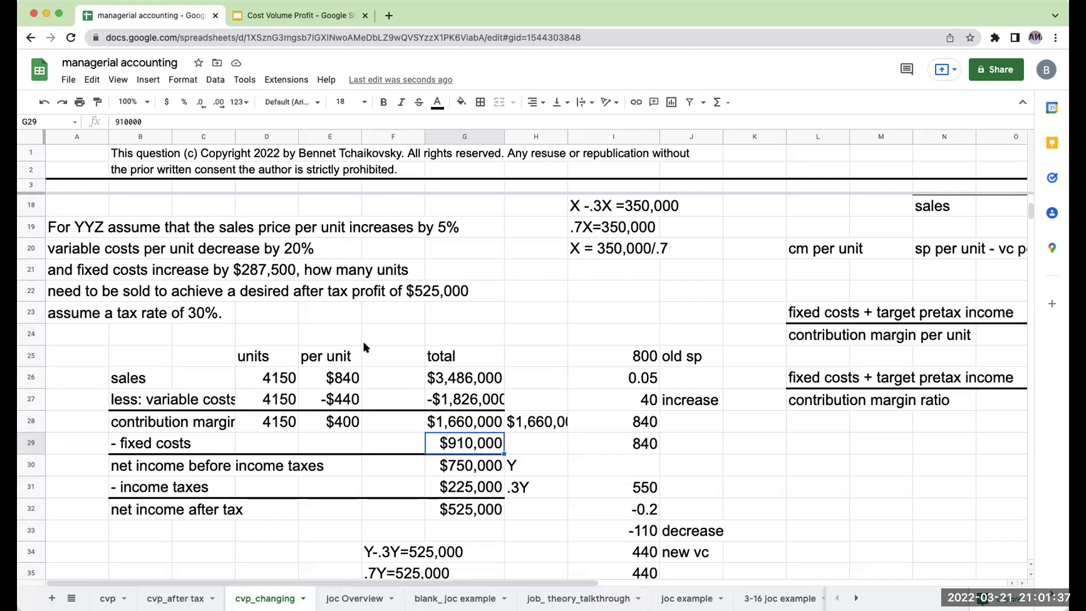
scroll(342, 333, "down", 1)
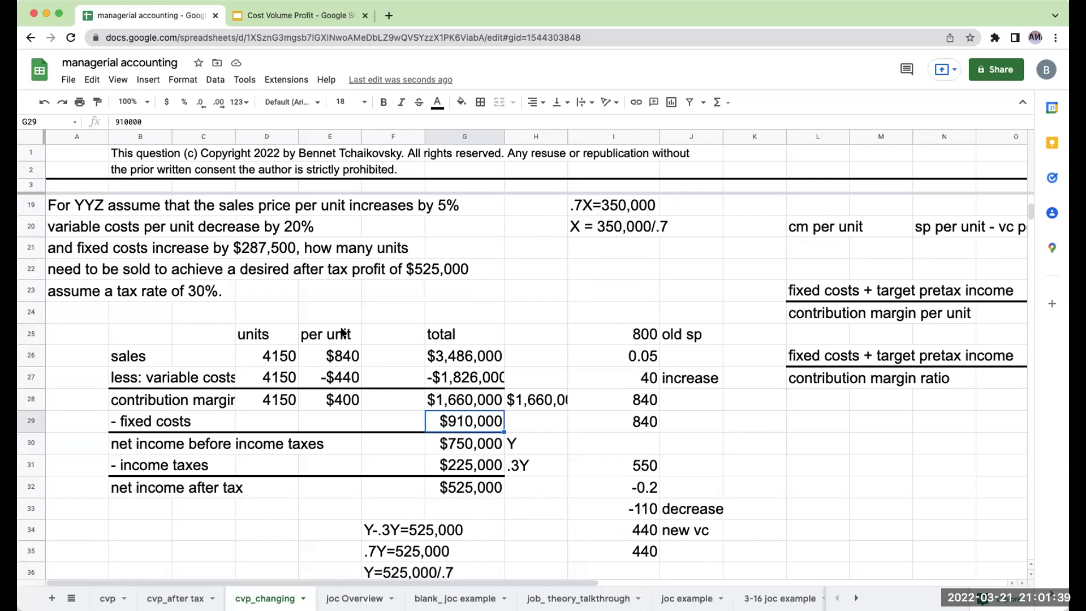
left_click_drag(89, 311, 543, 502)
- Apply an outer border around the income statement range A24:H33
left_click(481, 103)
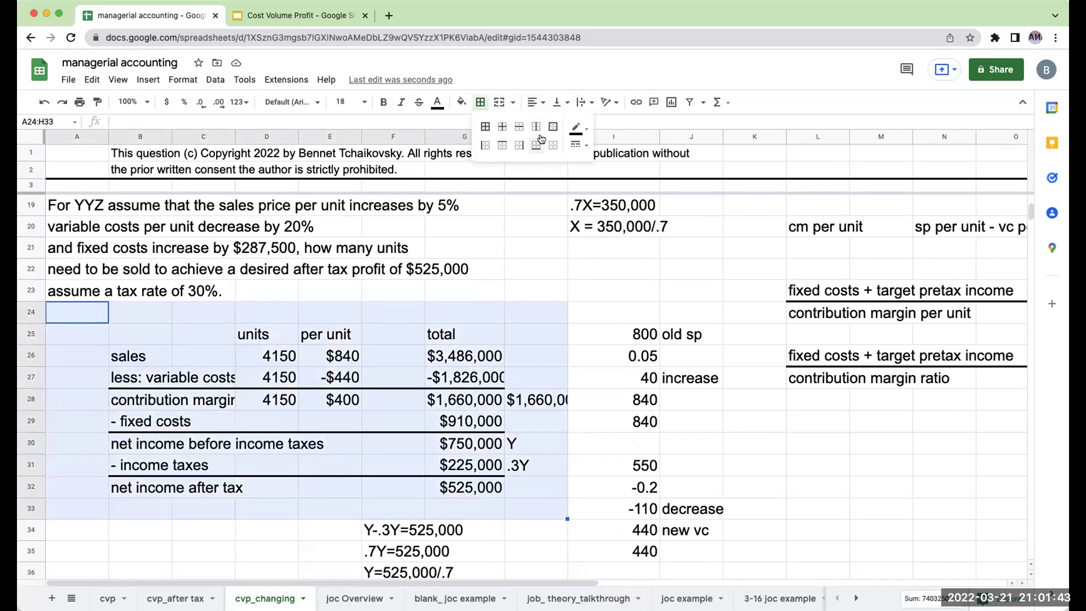
left_click(552, 125)
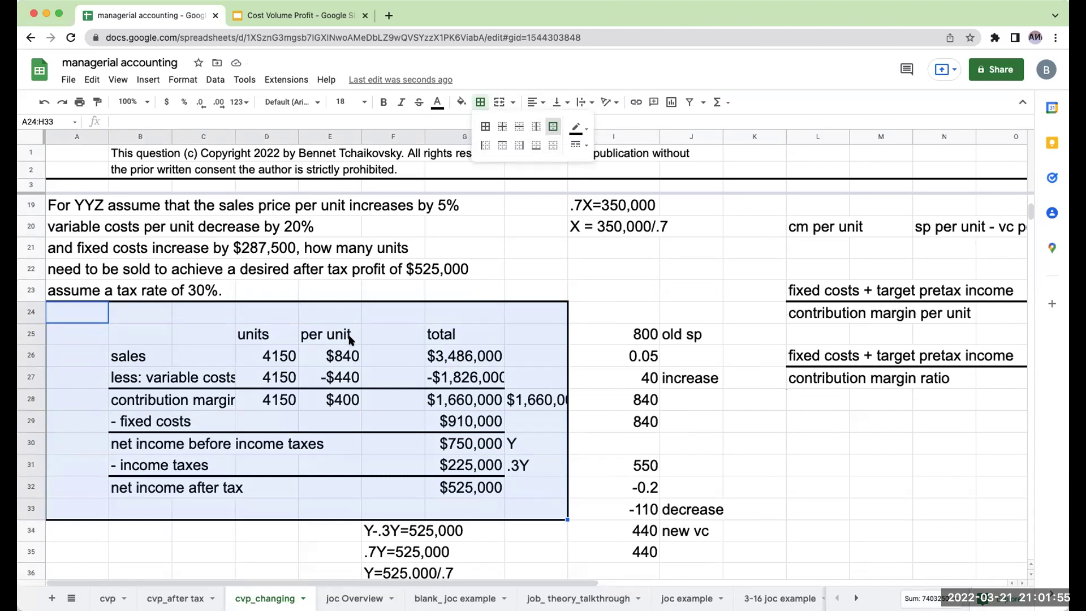
- Switch to the Cost Volume Profit presentation in Google Slides
left_click(280, 15)
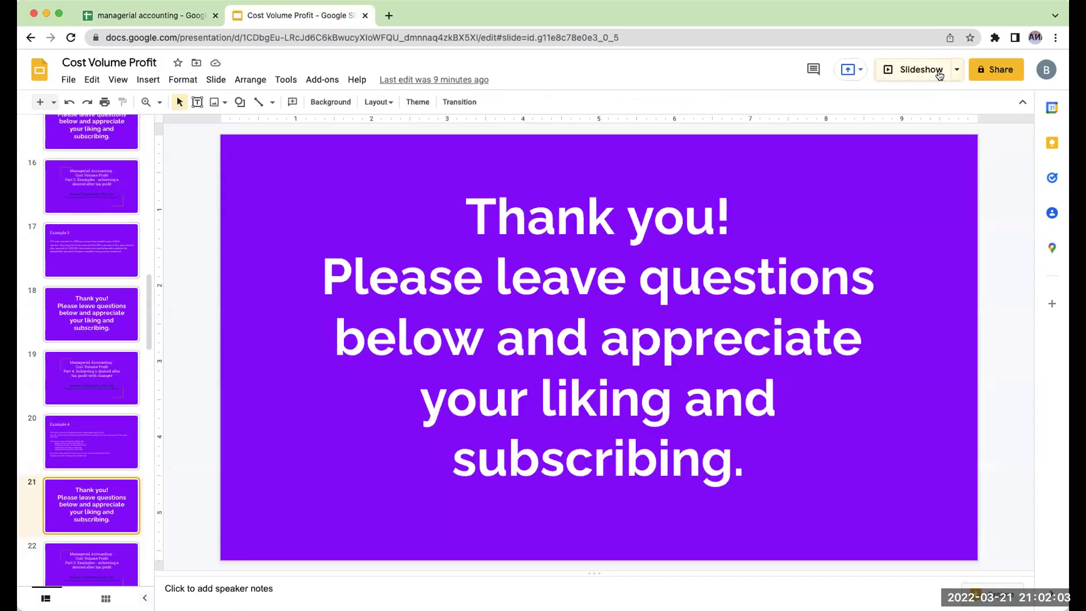